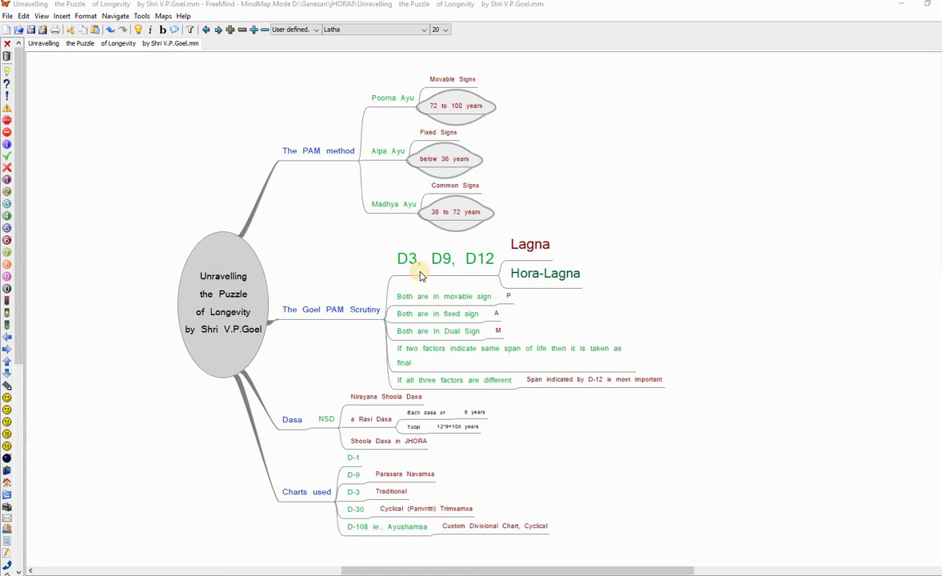
Add a cloud around the Hora-Lagna node under D3, D9, D12.
click(539, 276)
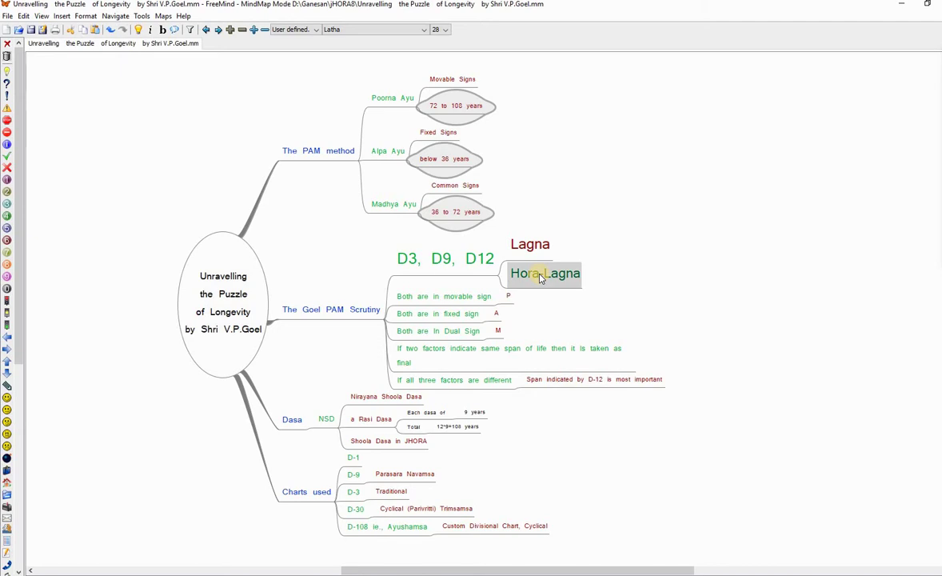
click(62, 17)
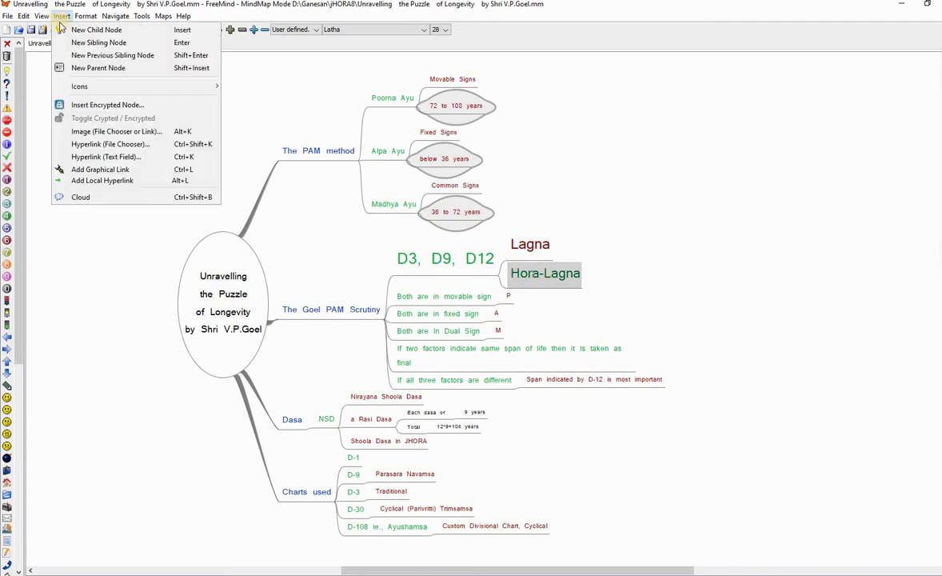
click(94, 197)
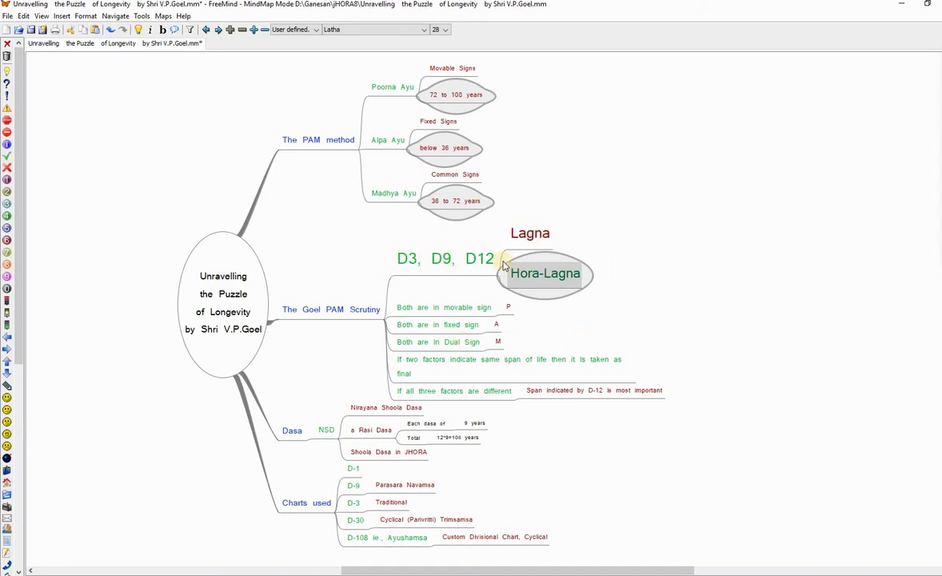
Review the movable, fixed and dual sign rules and the two-factor rule in the Goel PAM Scrutiny branch.
click(496, 325)
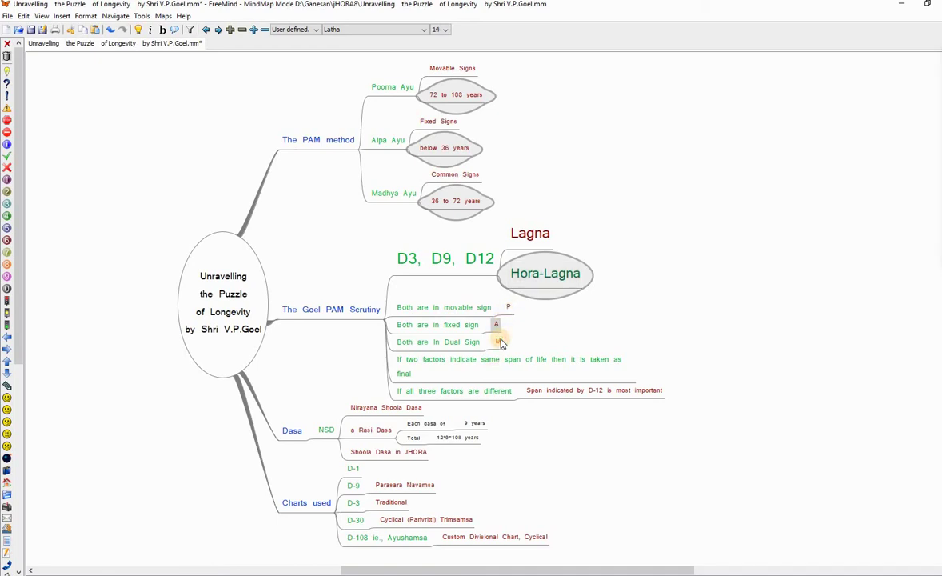
click(498, 342)
click(480, 364)
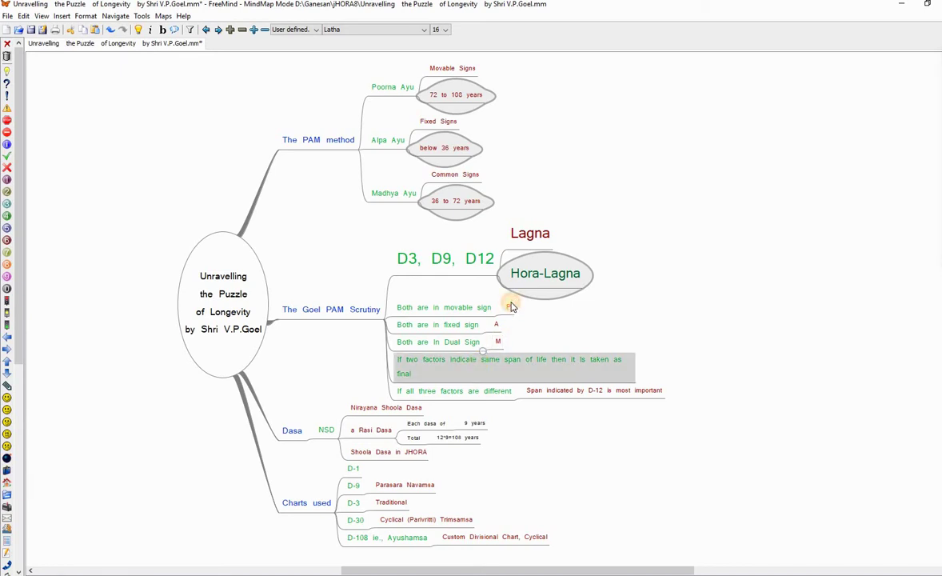
click(510, 306)
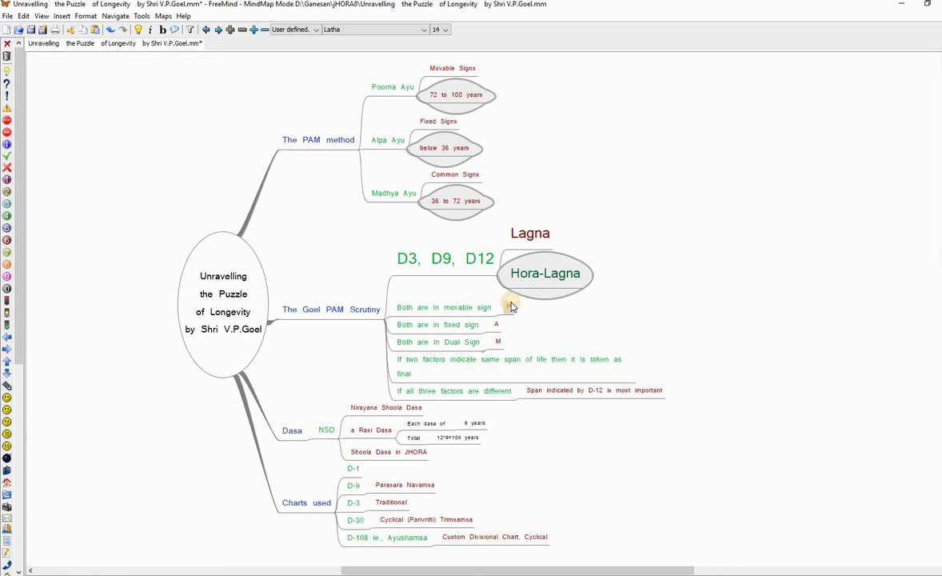
click(488, 360)
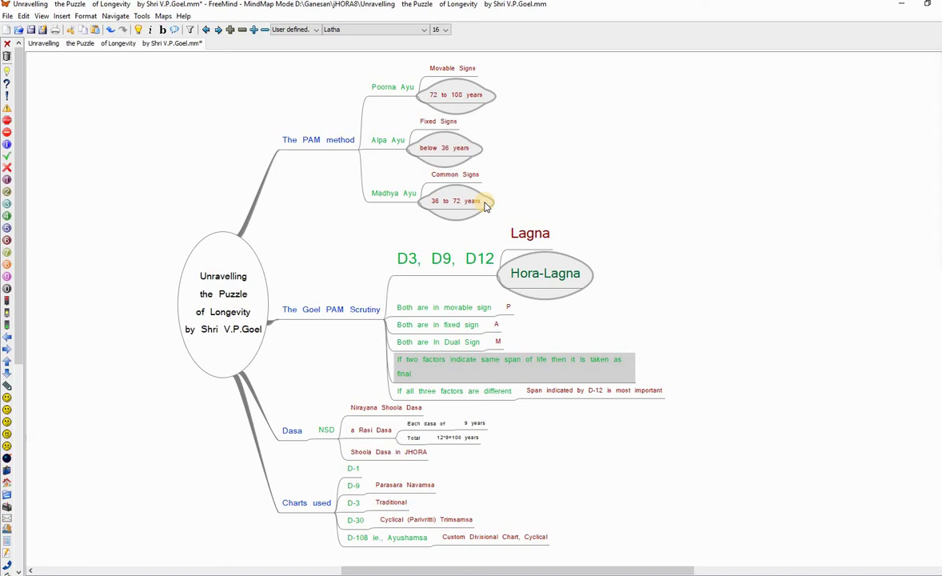
Review the Dasa branch, going through the Rasi Dasa node and the length of each dasa.
click(297, 438)
click(298, 438)
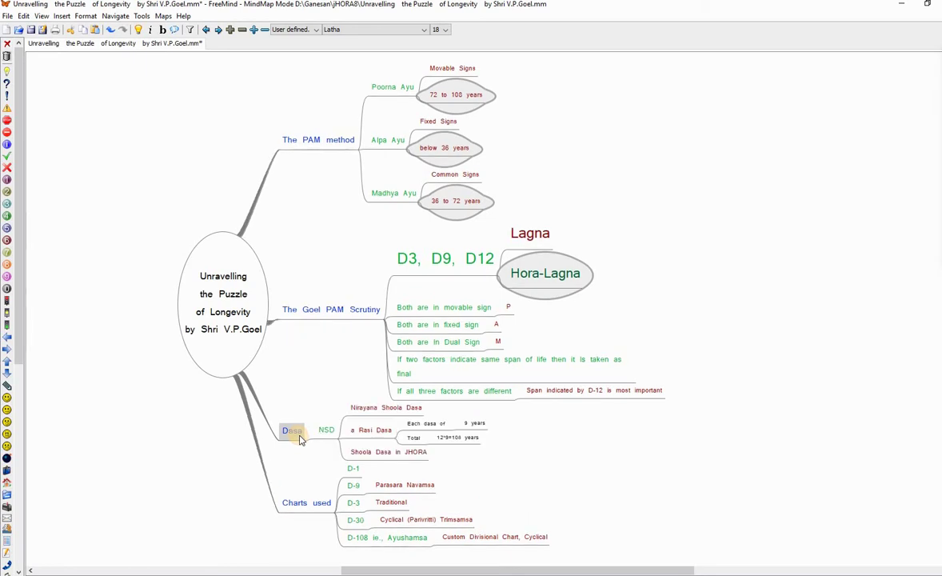
click(360, 433)
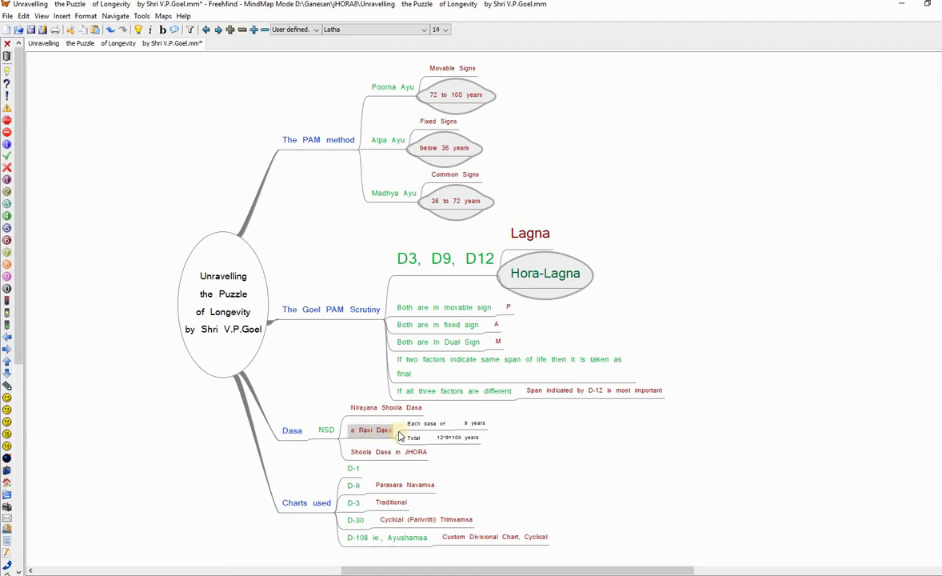
click(477, 430)
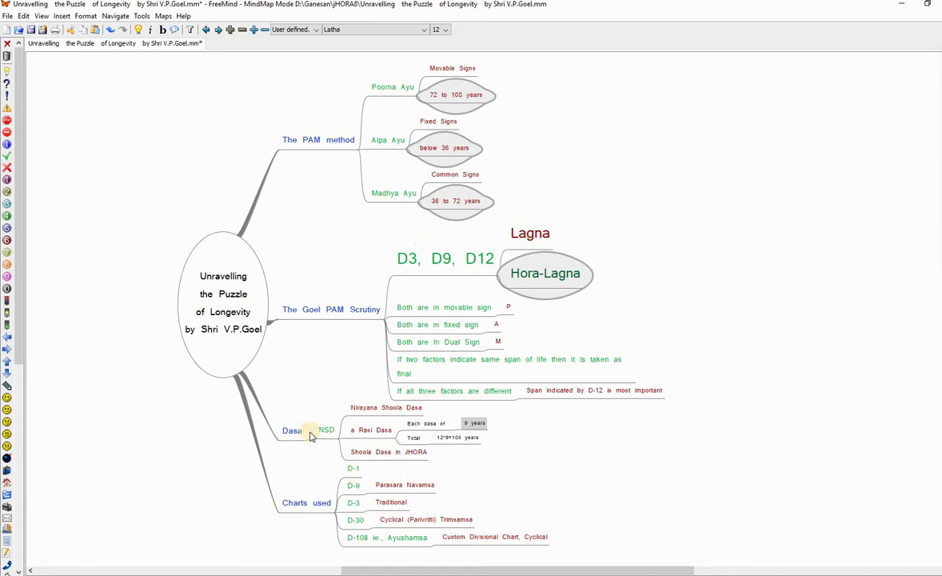
Review the D-9, D-3, D-30 and D-108 entries in the Charts used branch, ending on the map's central node.
click(354, 485)
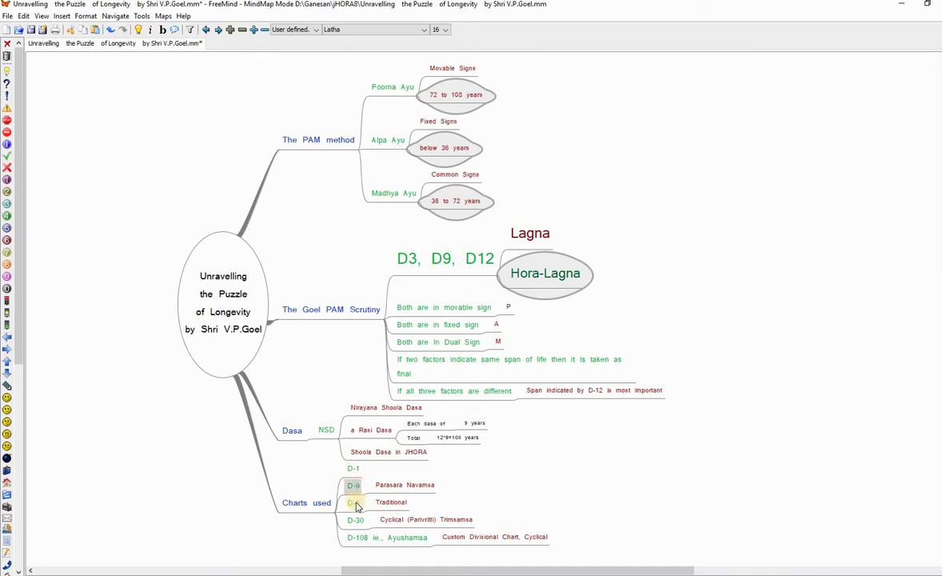
click(354, 503)
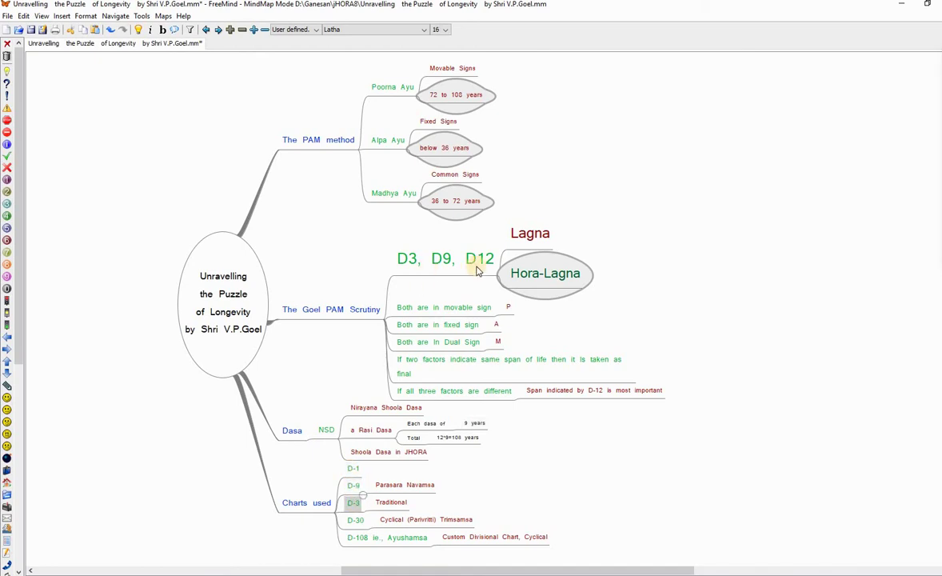
click(355, 526)
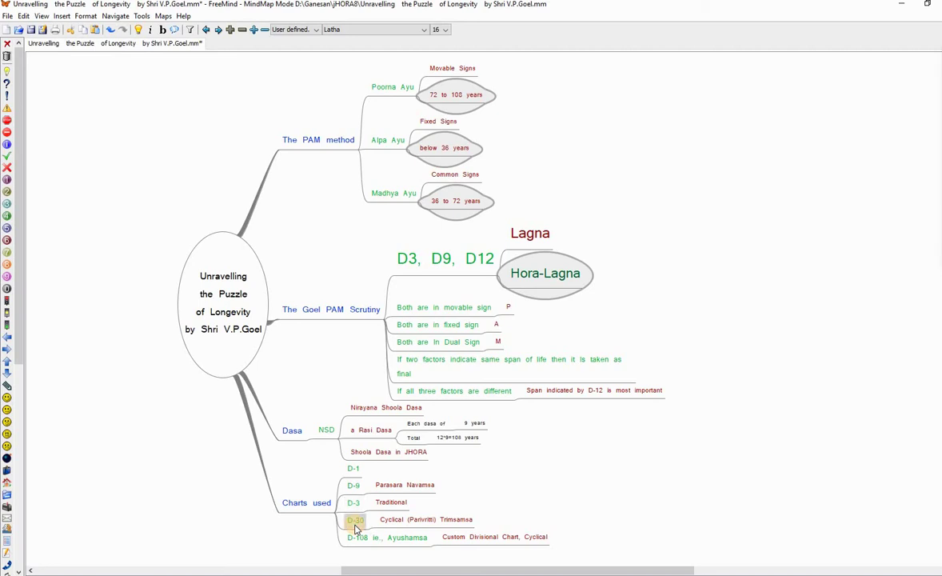
click(391, 542)
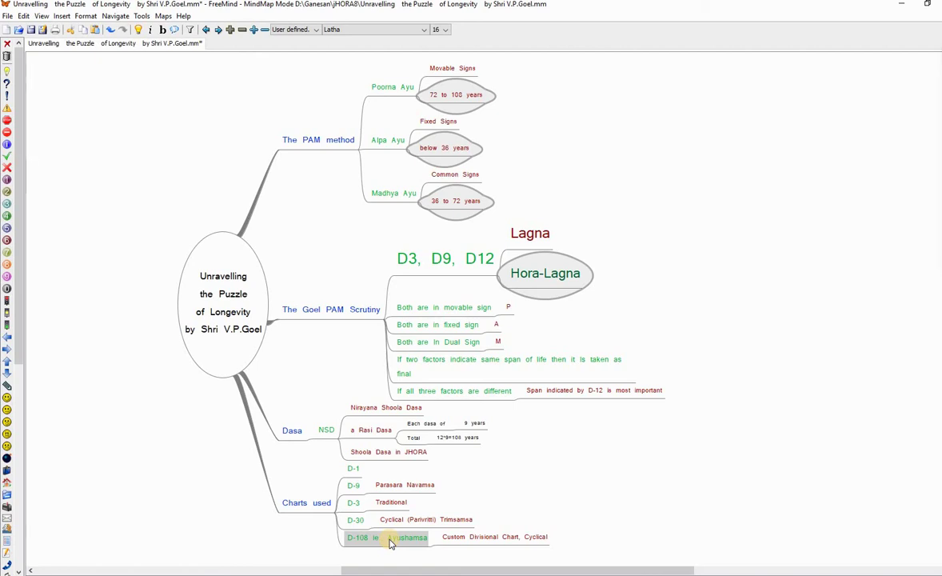
click(476, 541)
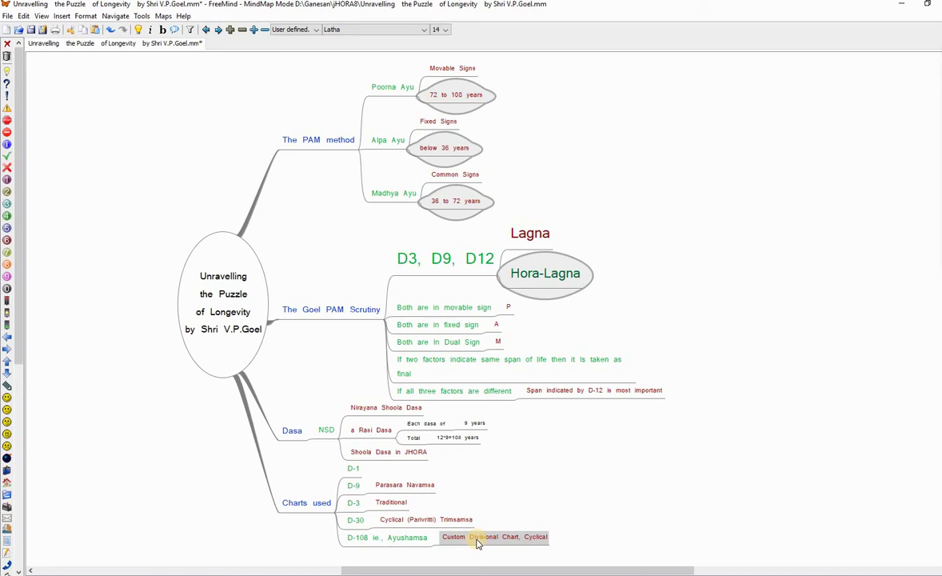
click(244, 348)
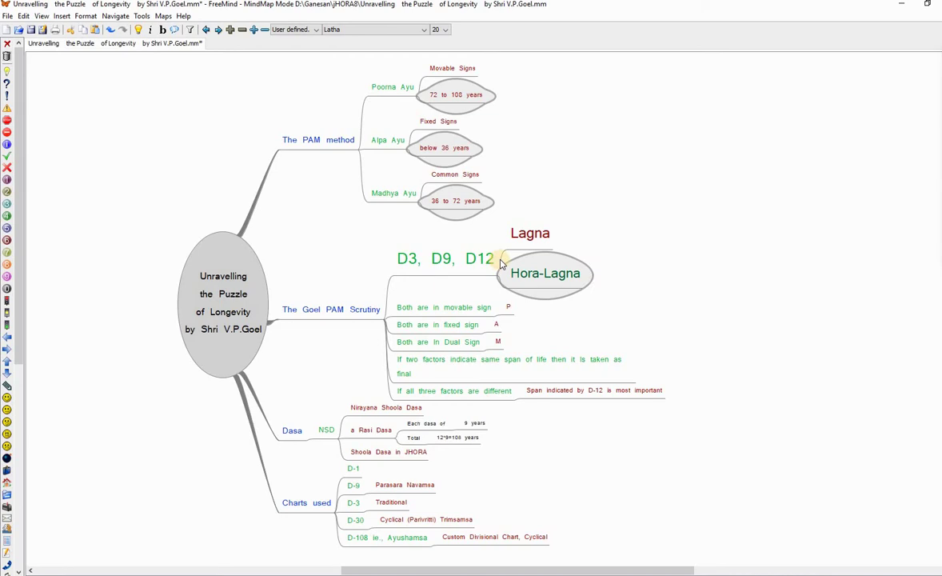
Switch to the Hora Lagna longevity workbook in Excel and examine the birth time, sunrise, sunset and day-or-night cells on HLcalc.
key(alt+Tab)
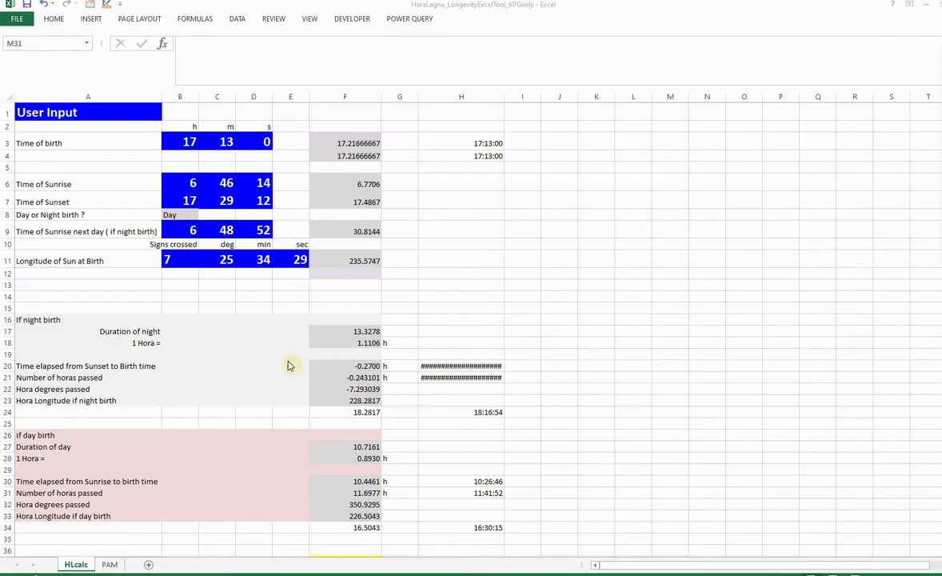
click(90, 111)
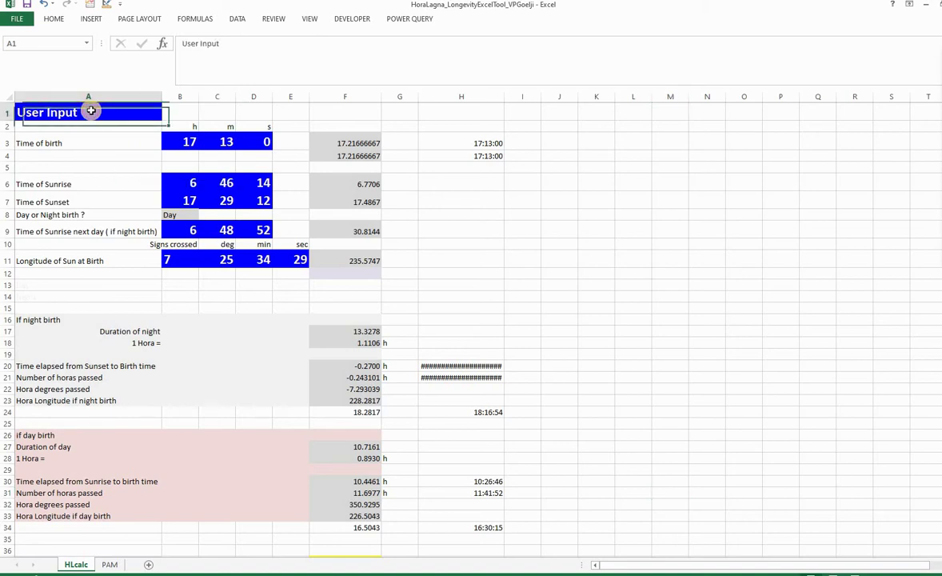
click(168, 142)
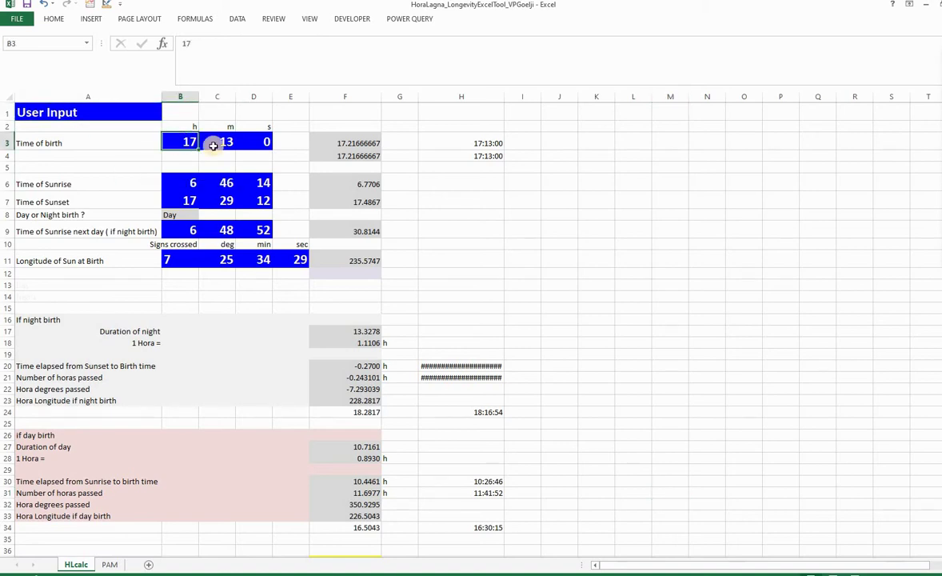
click(217, 142)
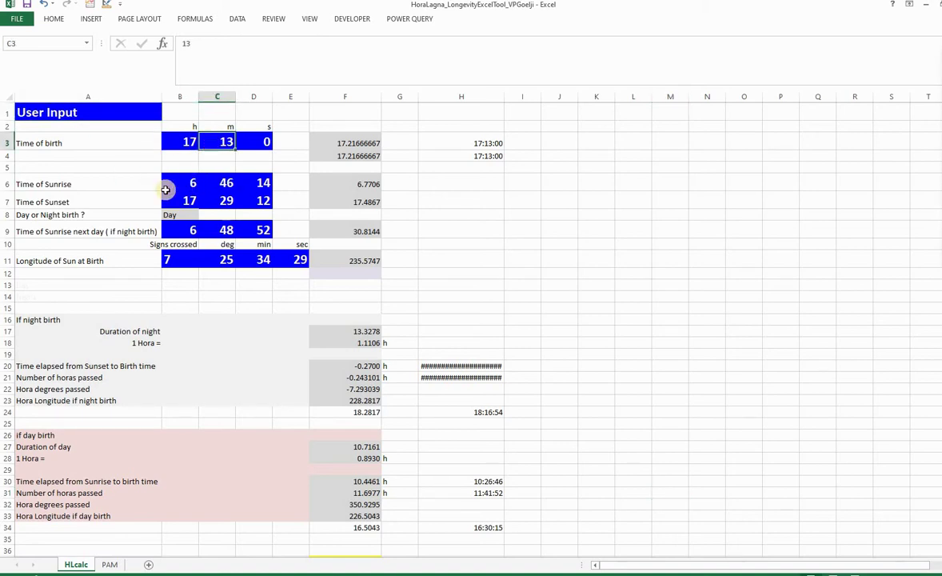
click(170, 186)
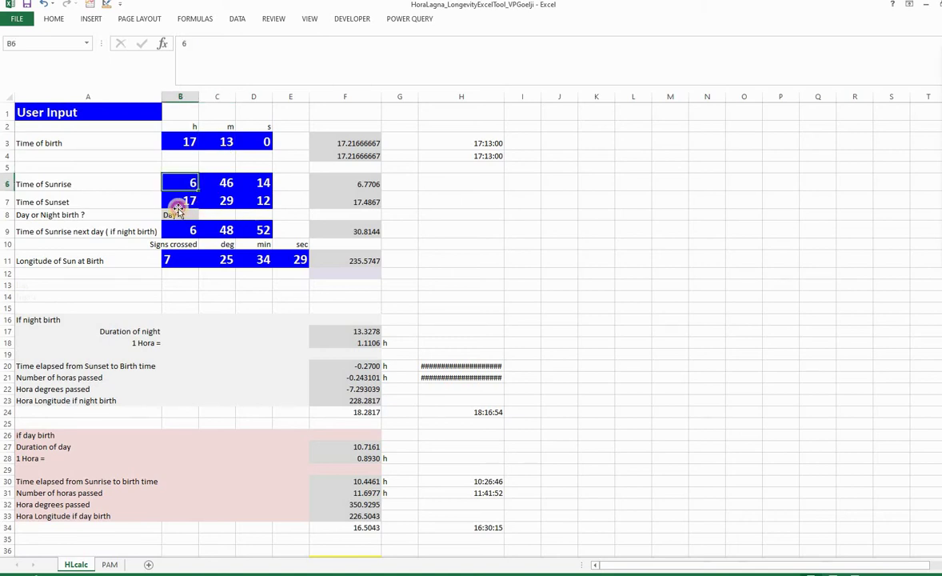
click(178, 205)
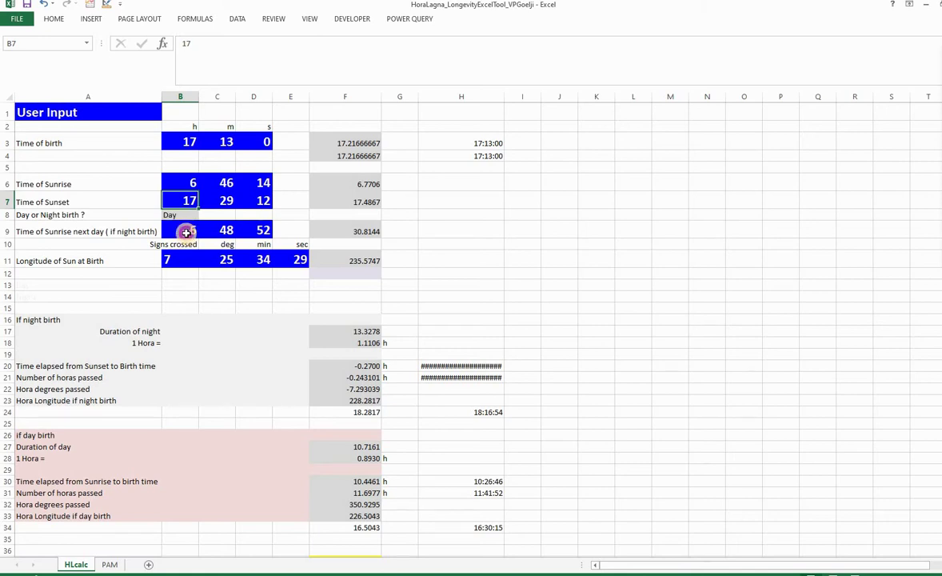
click(185, 231)
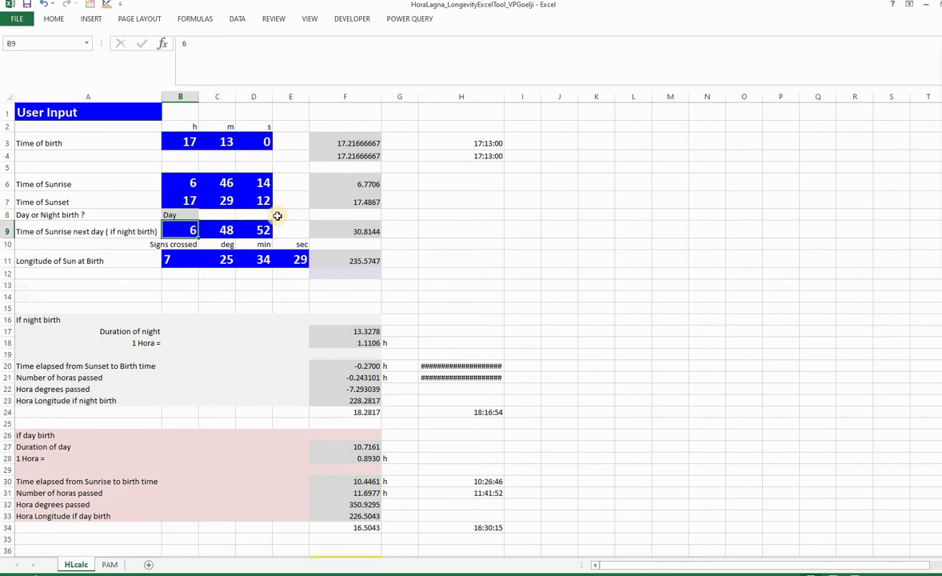
click(170, 215)
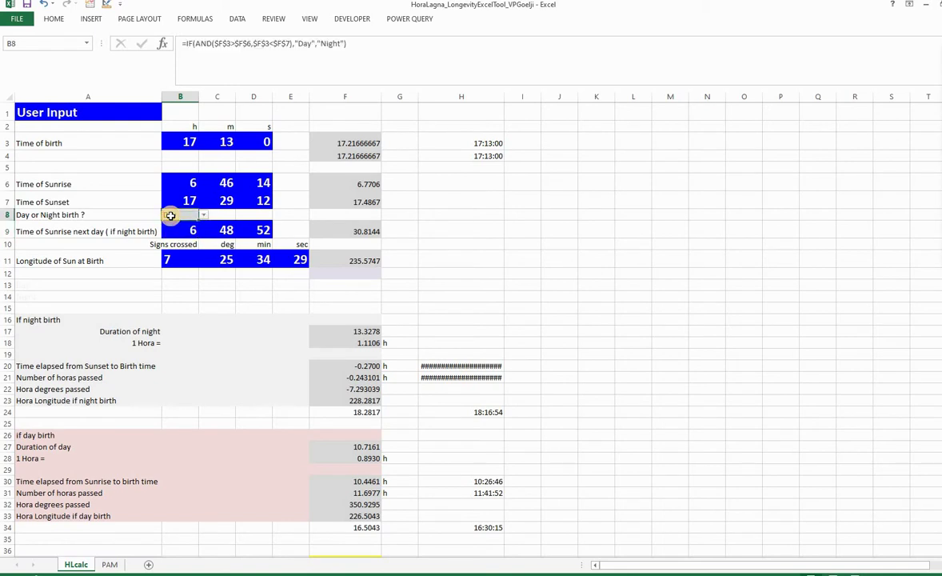
click(473, 215)
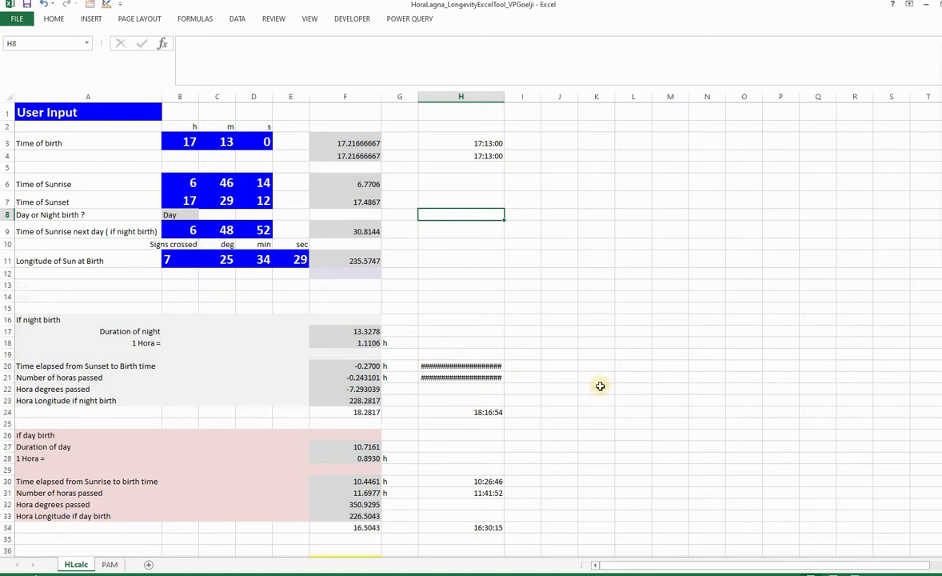
Examine the final Hora Lagna longitude on HLcalc and the formula for the degree in the sign in H39.
scroll(600, 386, down, 4)
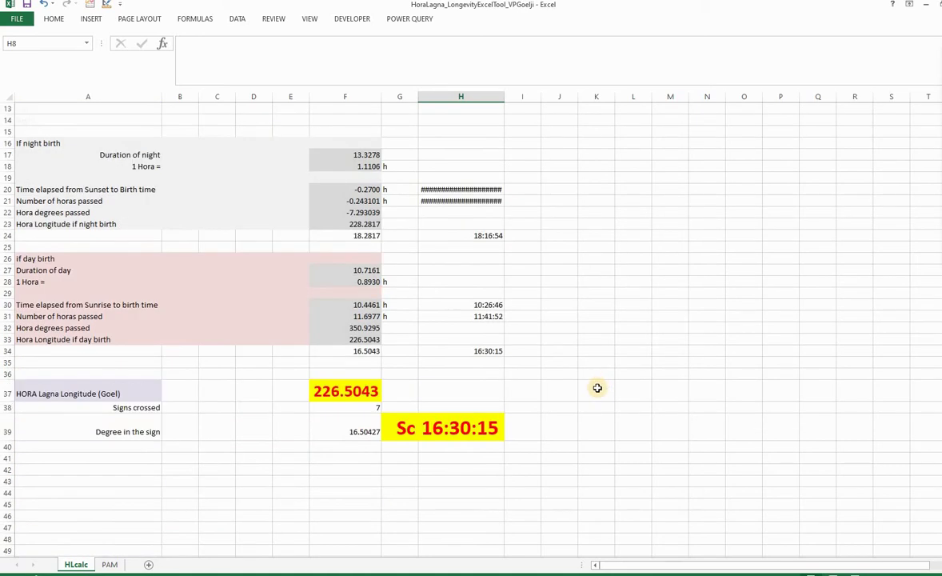
click(442, 432)
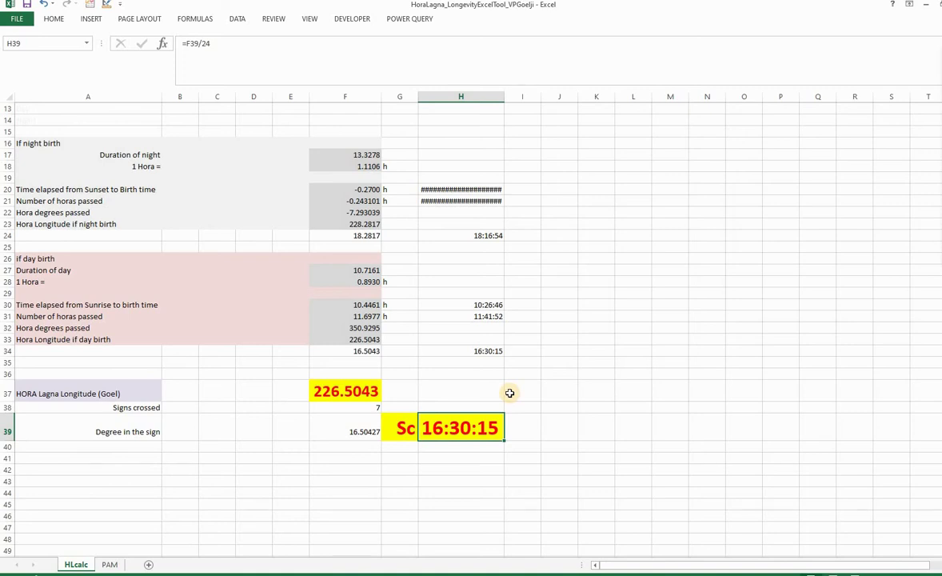
scroll(509, 392, up, 3)
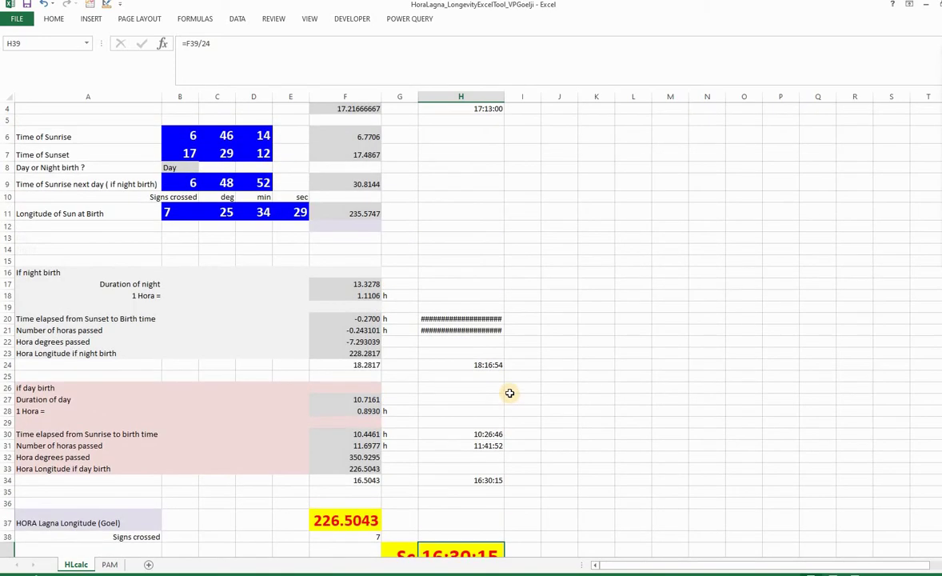
scroll(509, 393, up, 1)
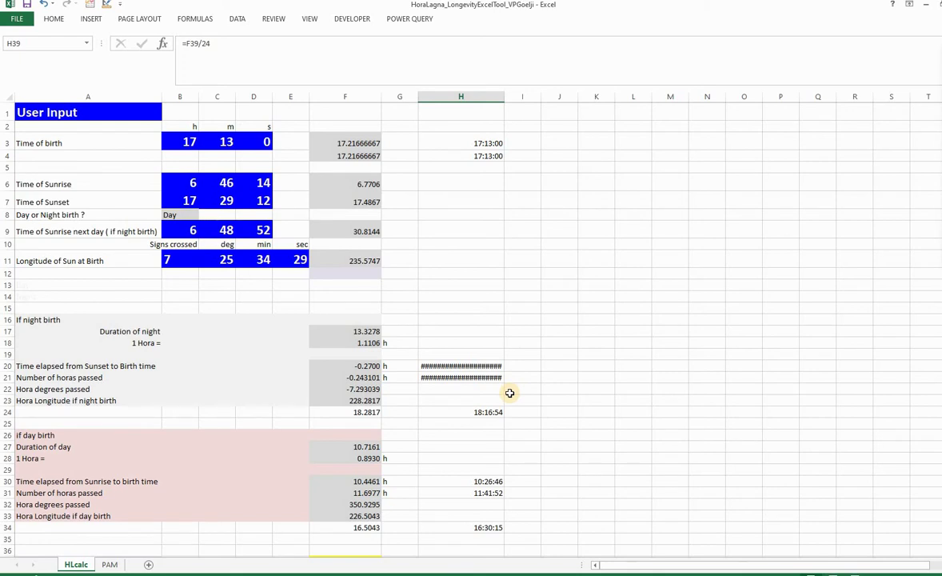
Highlight the night-birth calculation block A16:F23, followed by the day-birth calculation block A26:F33.
click(173, 342)
click(130, 343)
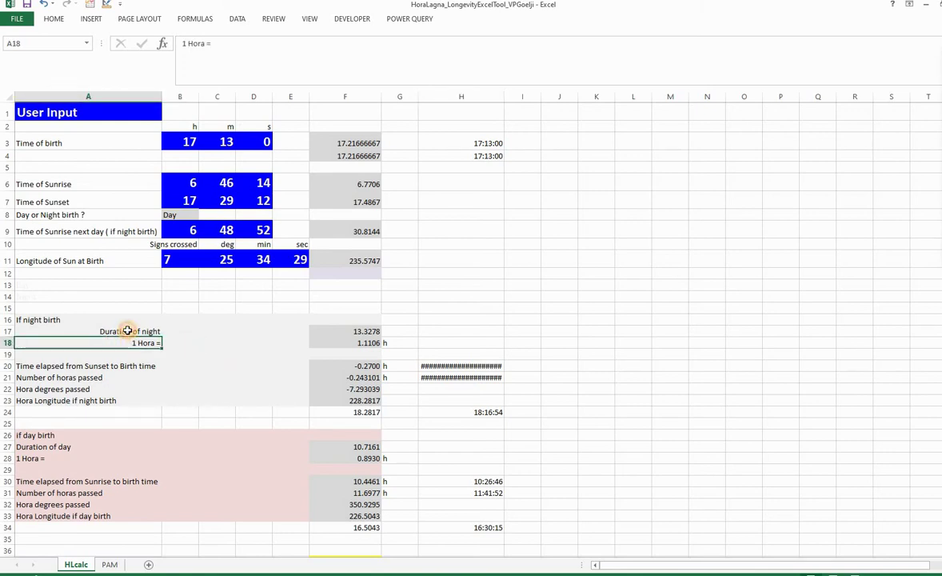
click(128, 330)
key(Up)
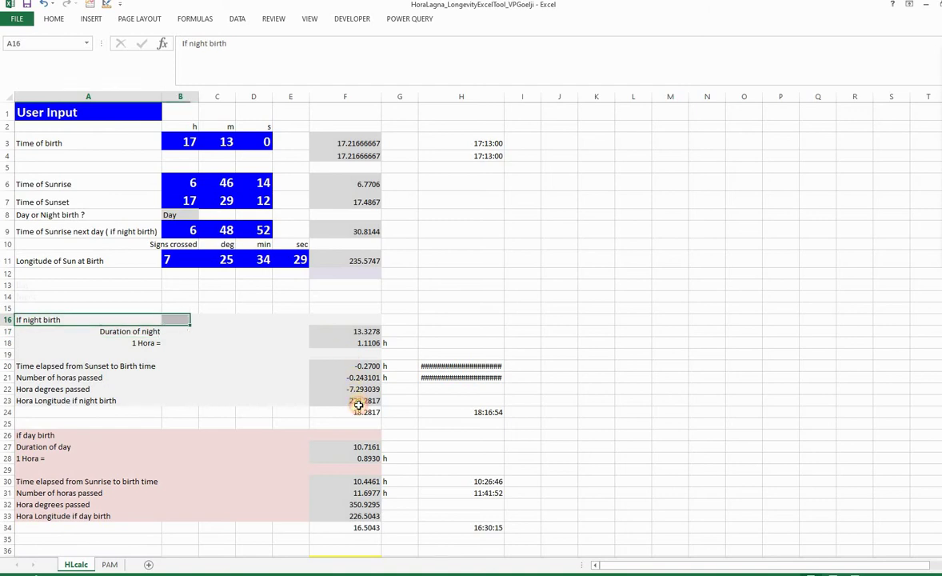
shift+click(358, 403)
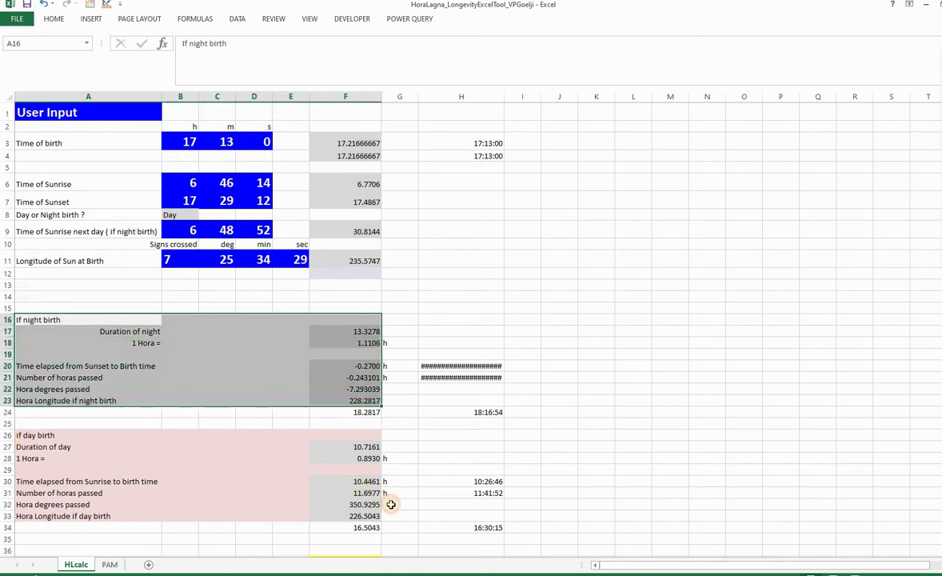
click(35, 435)
shift+click(375, 515)
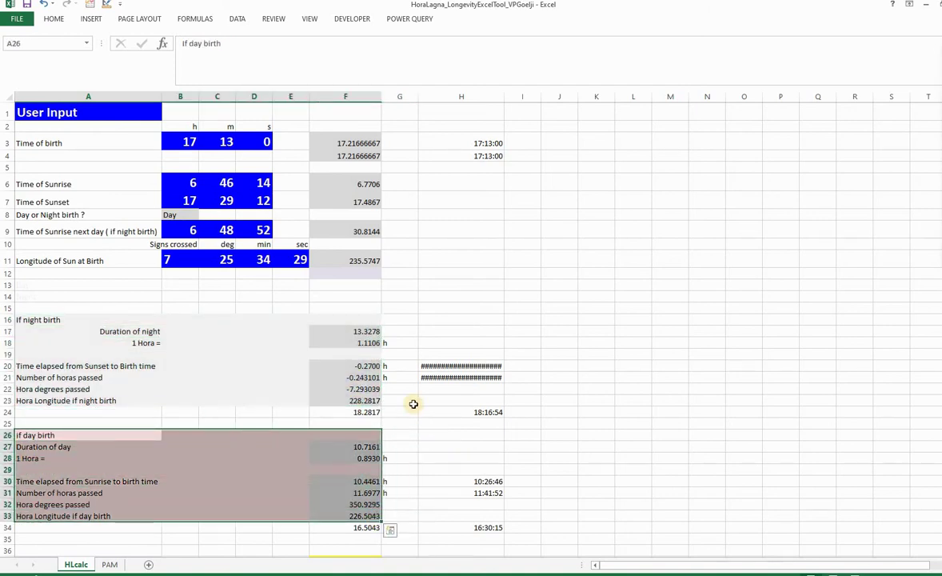
Examine the formulas for the duration of night in F17 and the duration of day in F27 on HLcalc.
click(361, 331)
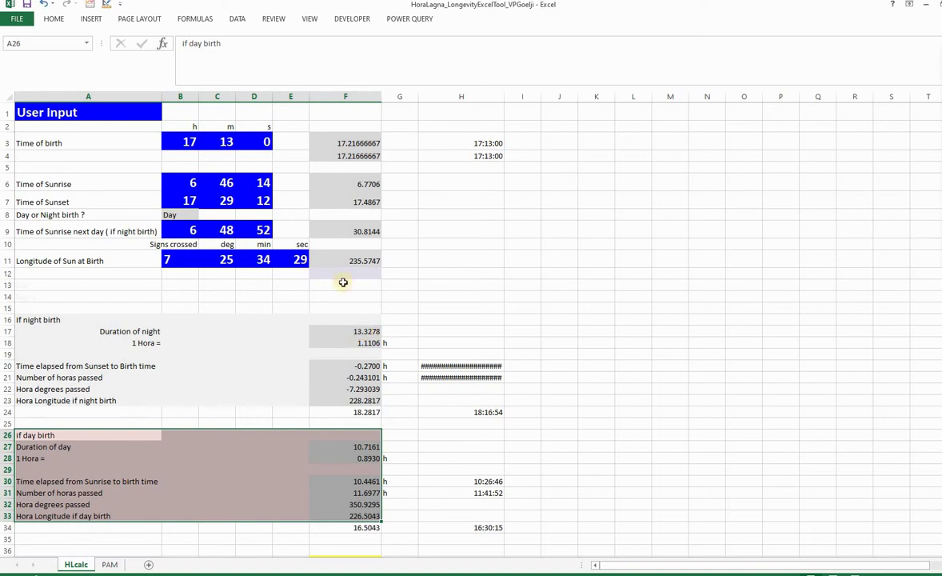
click(267, 55)
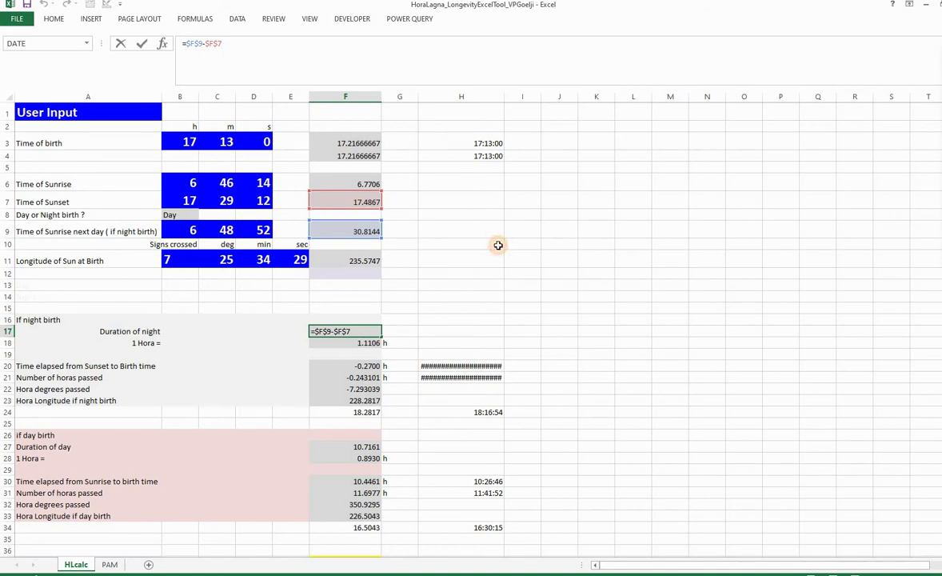
click(460, 241)
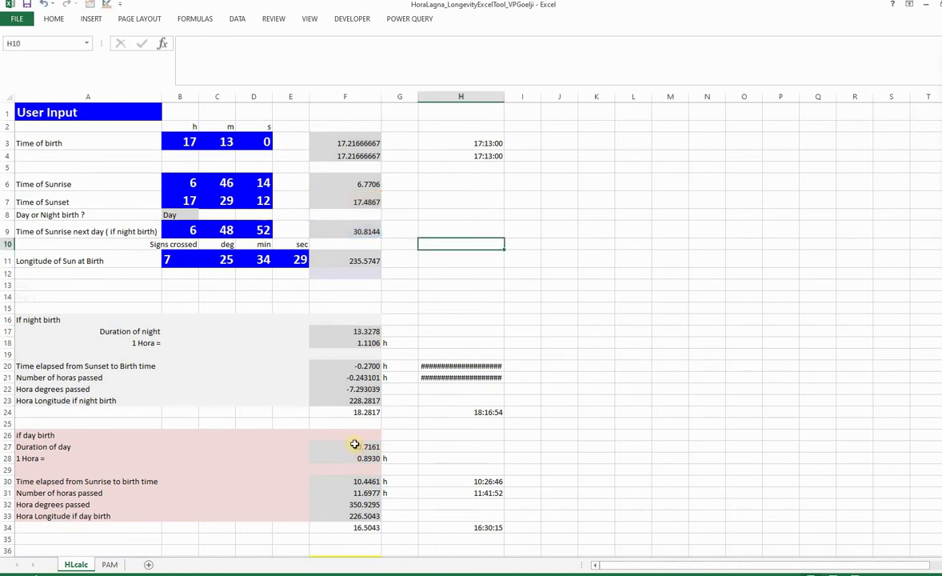
click(356, 446)
click(307, 48)
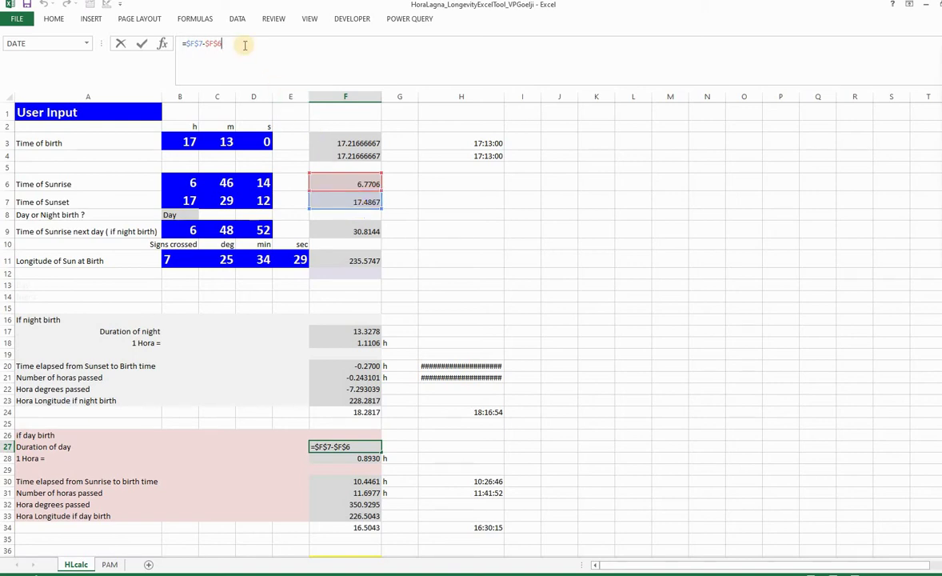
click(480, 248)
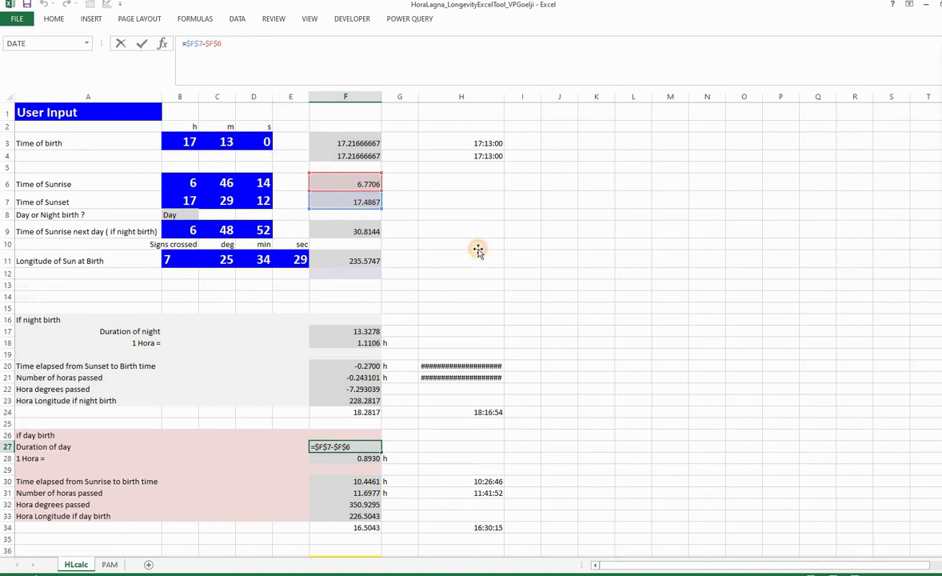
Examine the day-birth formulas for one hora, time elapsed and horas passed, ending on the final Hora Lagna degree in H39.
click(345, 458)
click(282, 46)
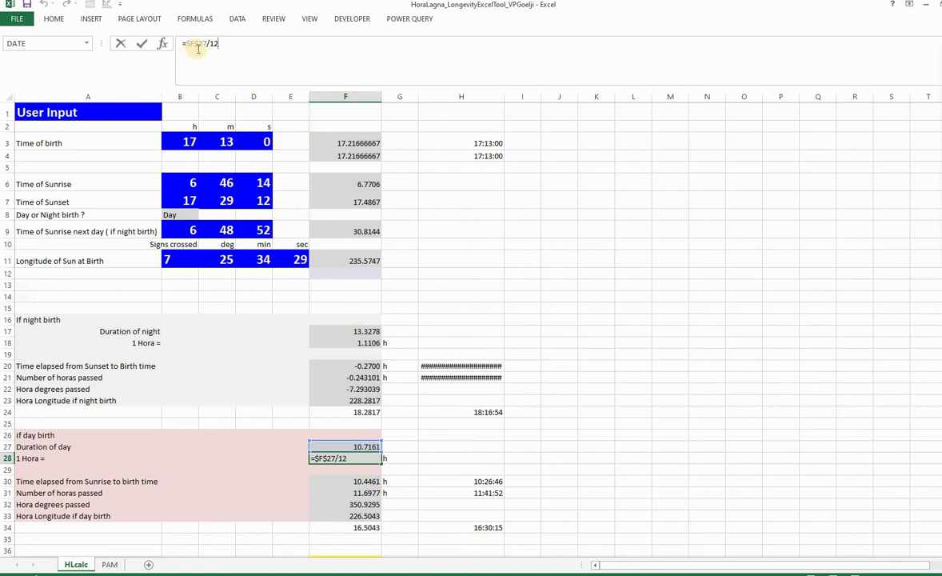
click(359, 458)
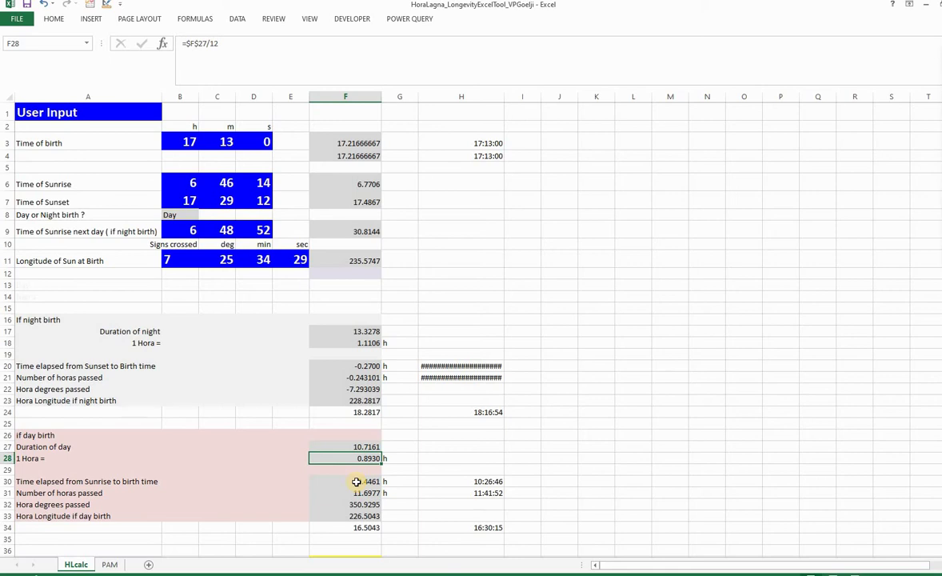
click(357, 482)
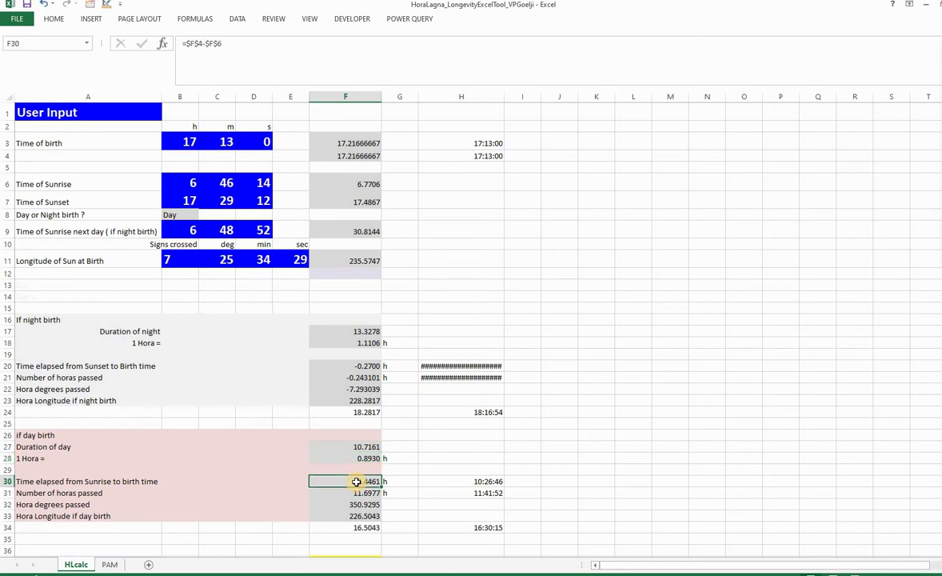
click(356, 494)
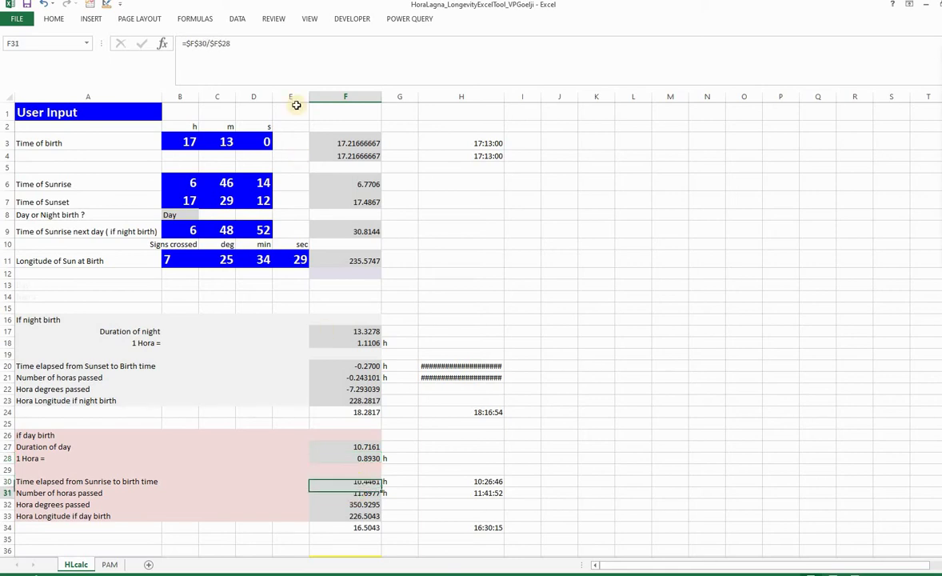
click(300, 52)
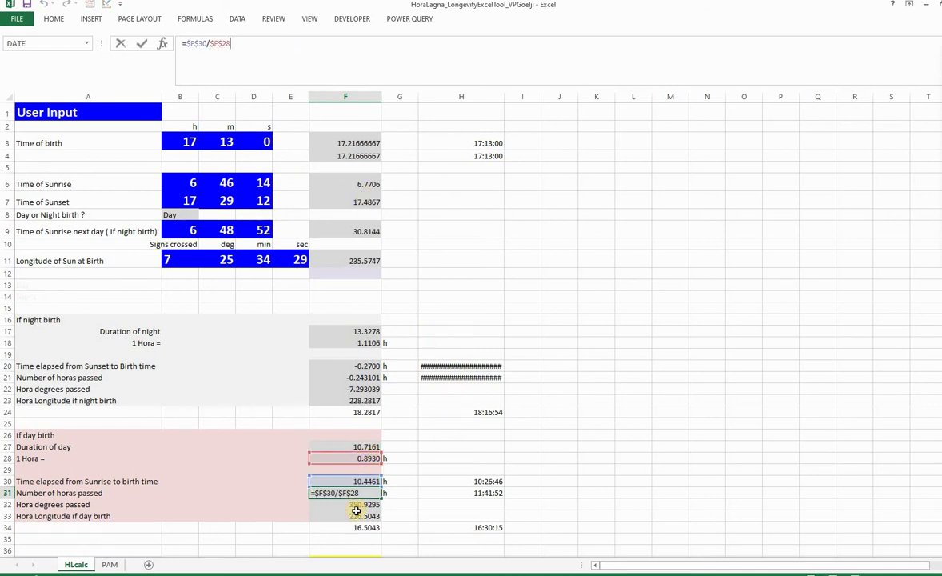
key(Return)
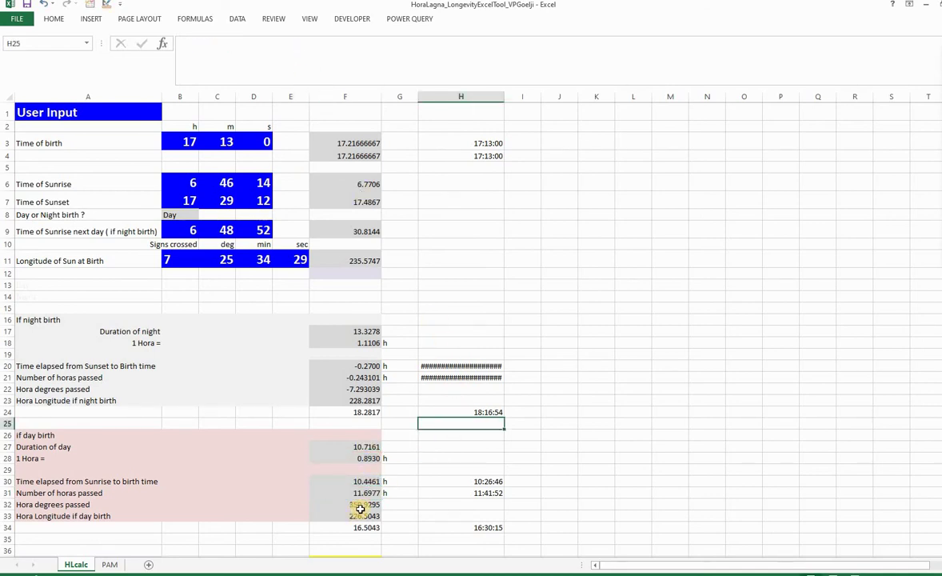
scroll(361, 509, down, 2)
click(446, 516)
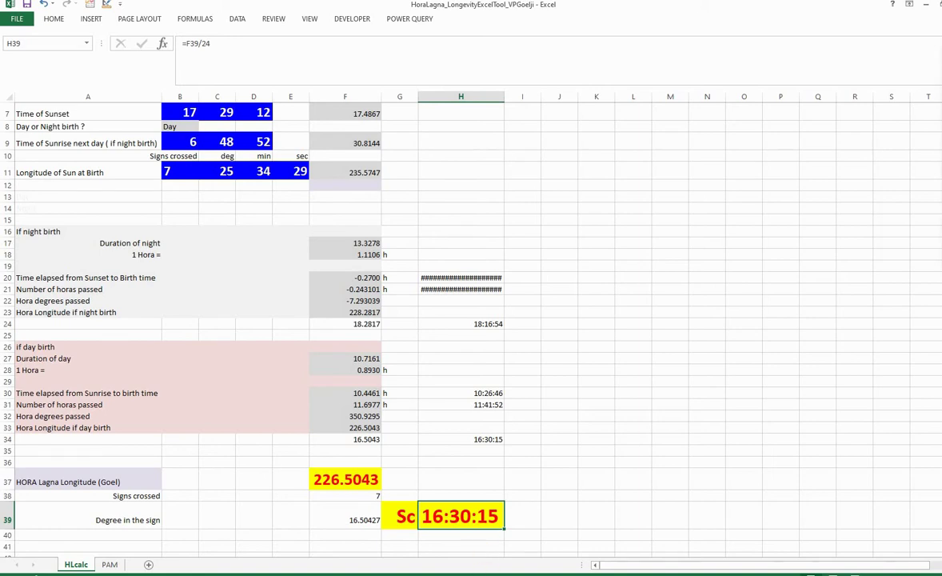
Switch to Jagannatha Hora and check which calculation variants are selected for the D-9 navamsa and D-3 drekkana charts.
key(alt+Tab)
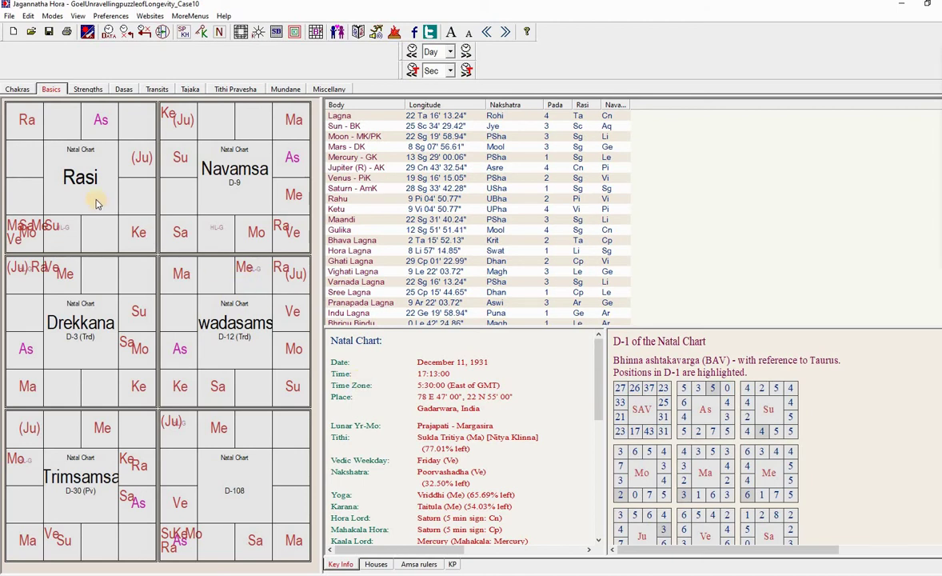
right_click(224, 201)
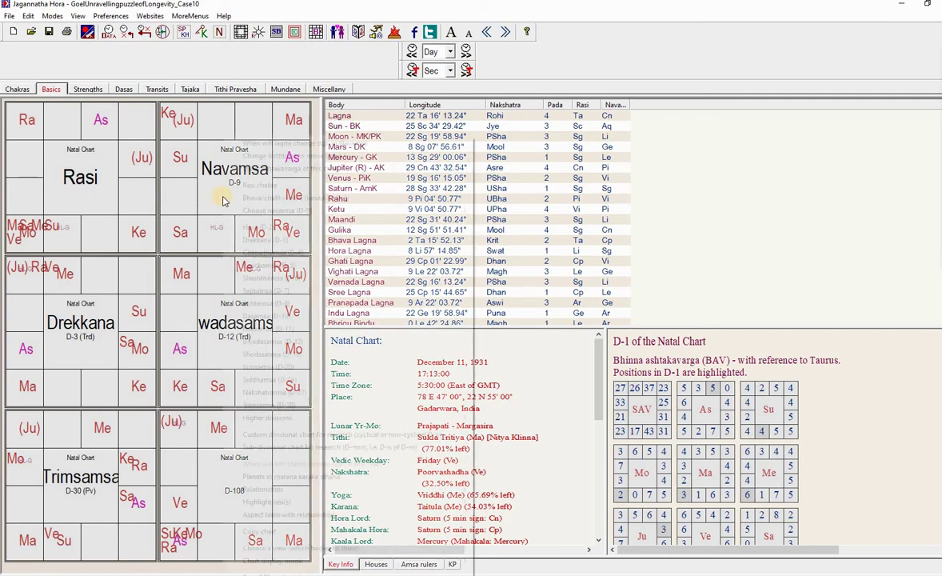
mouse_move(280, 210)
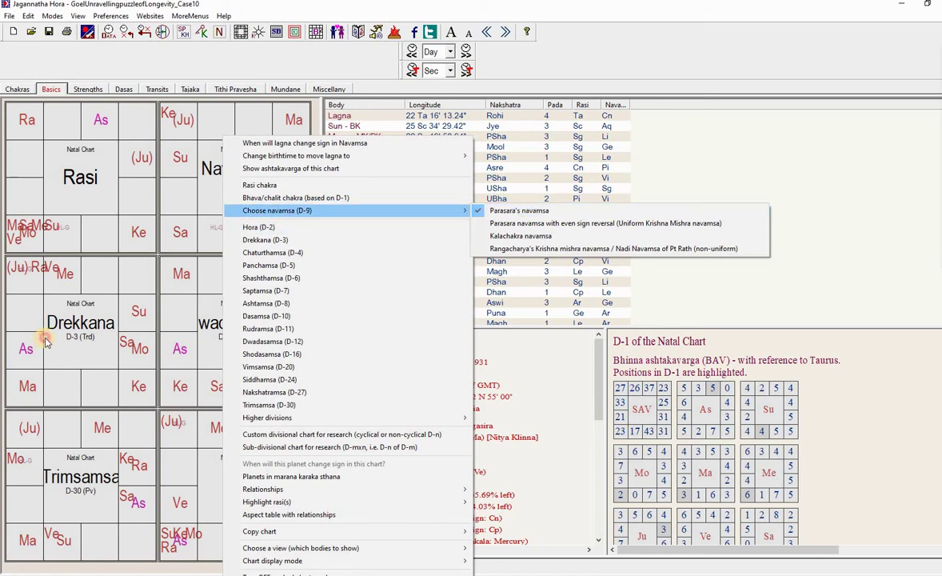
click(79, 341)
right_click(80, 343)
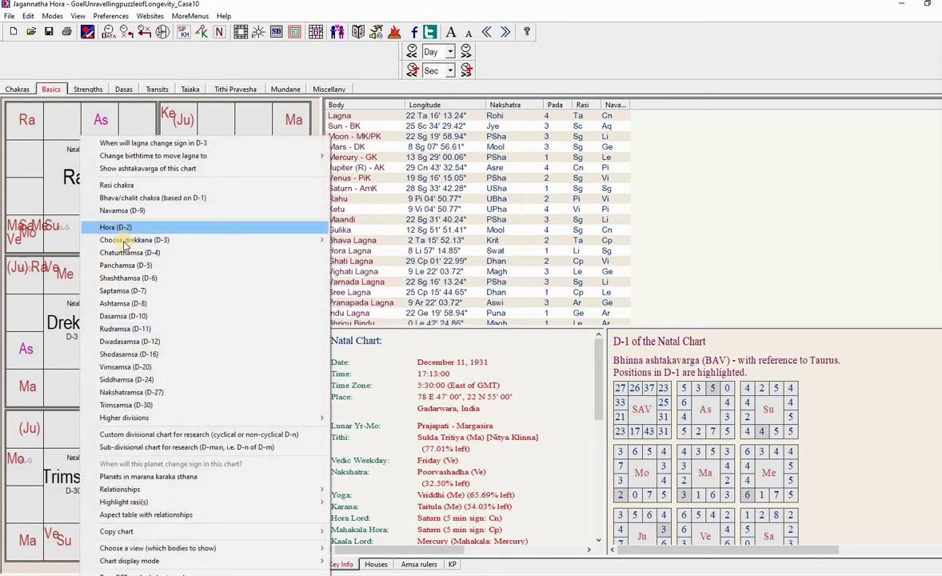
mouse_move(157, 242)
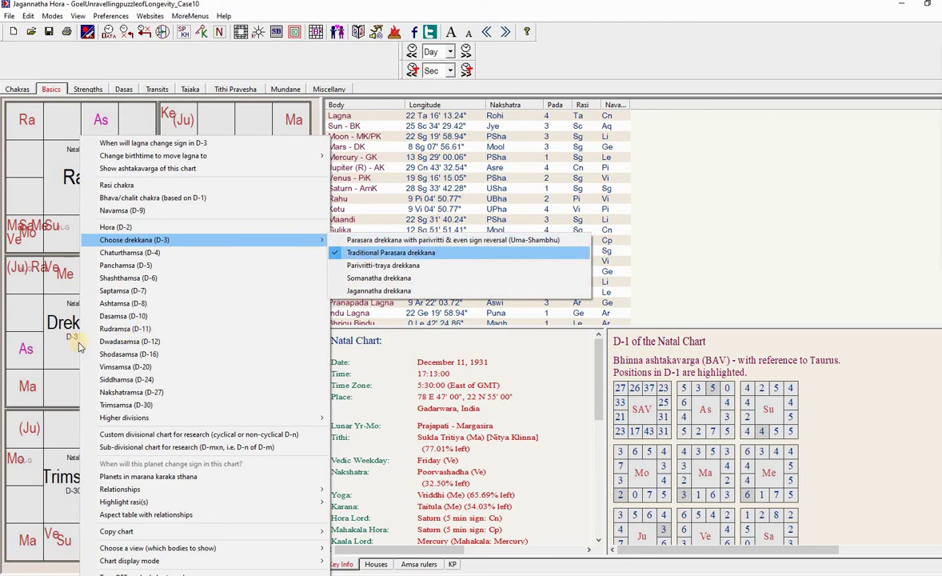
click(244, 358)
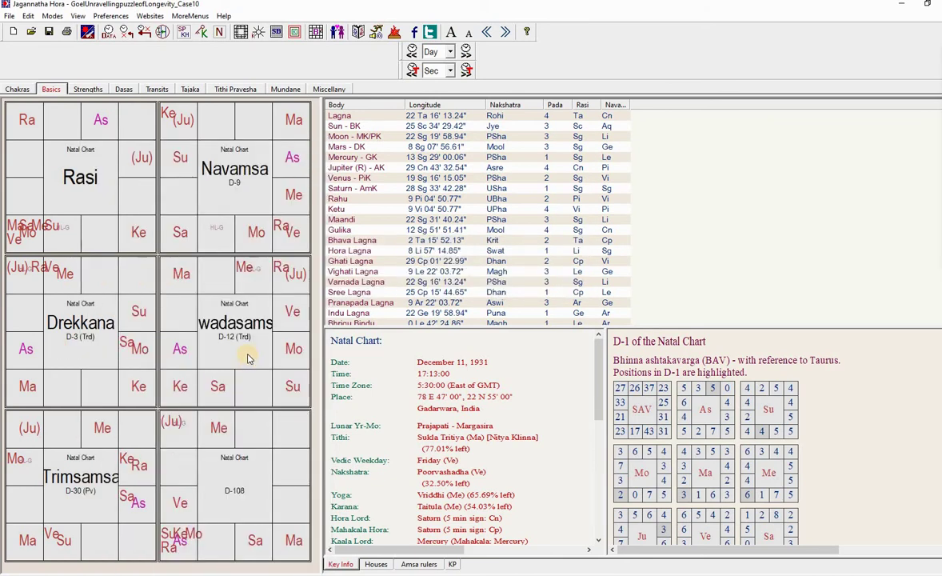
Check which calculation variants are selected for the D-12 dwadasamsa and D-30 trimsamsa charts.
right_click(248, 358)
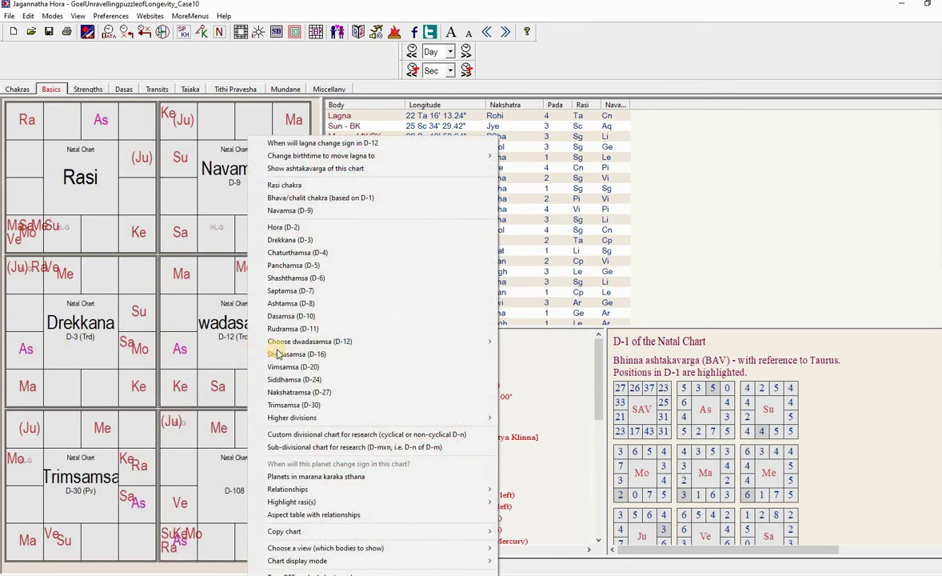
mouse_move(282, 343)
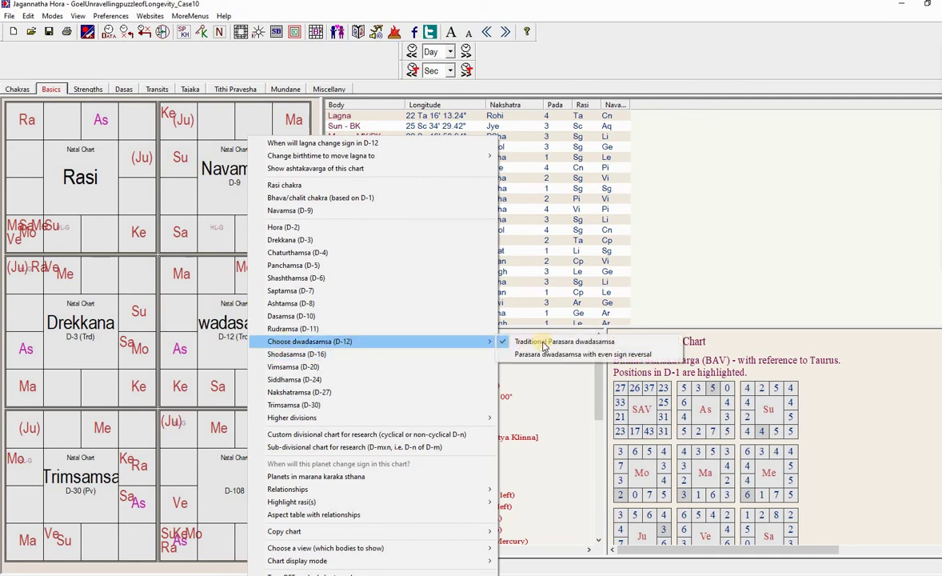
click(67, 489)
right_click(67, 489)
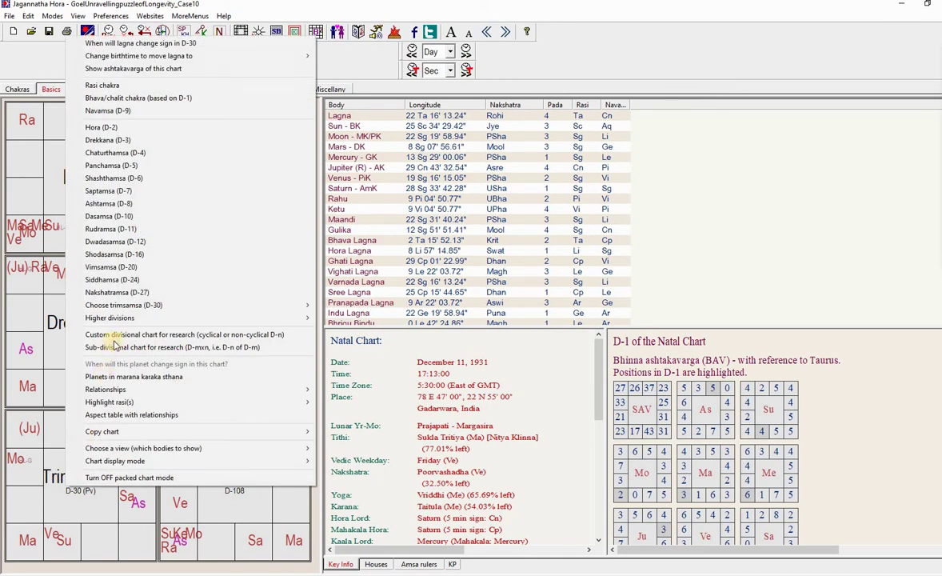
mouse_move(156, 305)
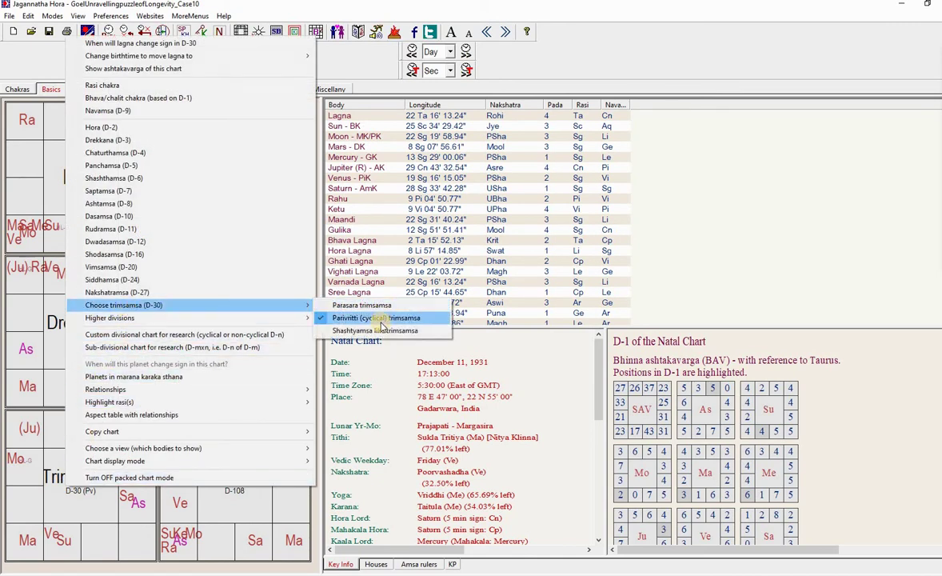
click(107, 521)
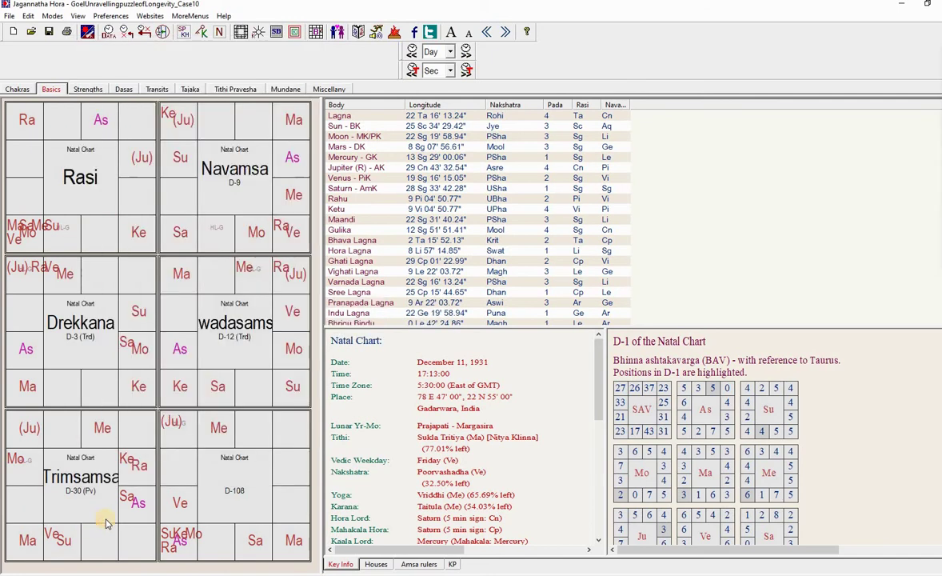
Define the D-108 chart as a custom cyclical (parivritti) divisional chart with 108 equal parts per sign.
right_click(272, 507)
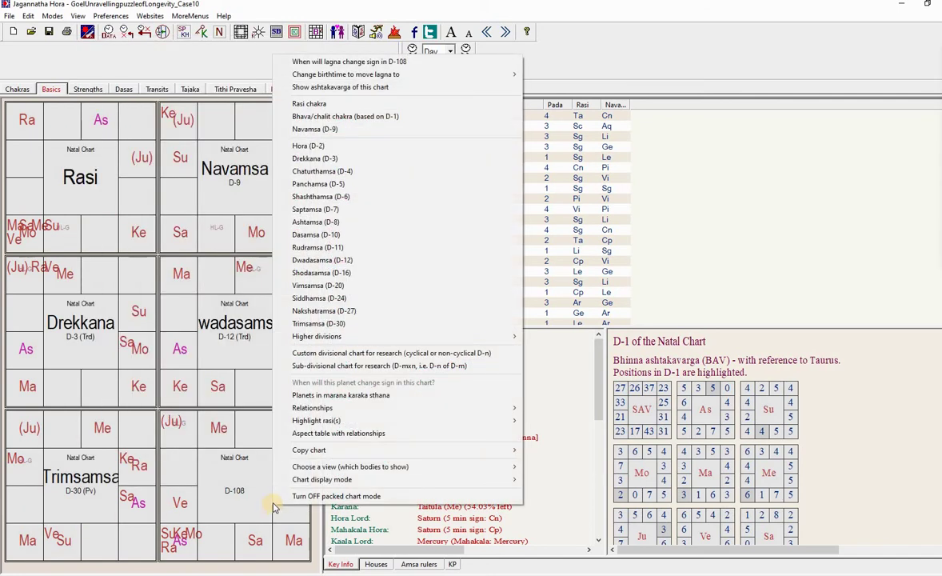
click(330, 352)
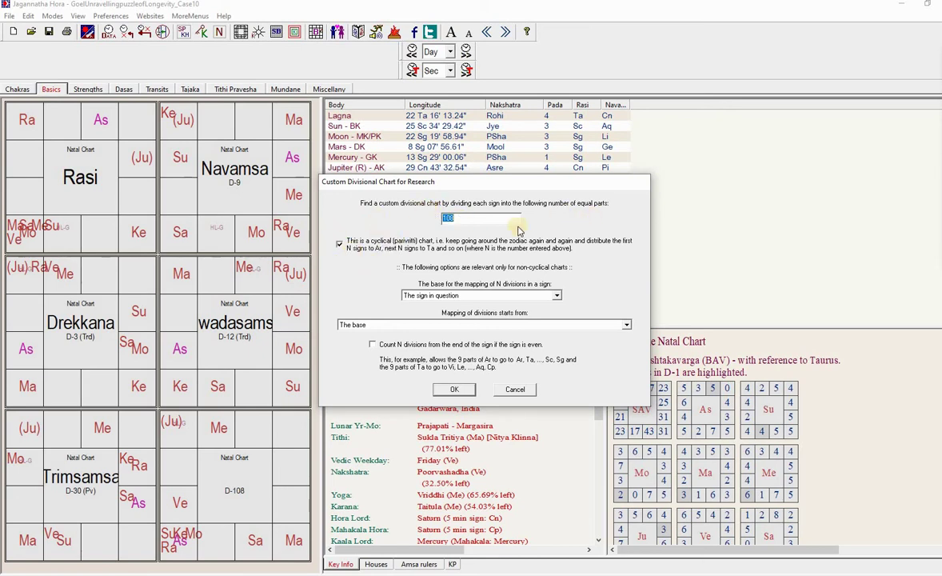
click(453, 389)
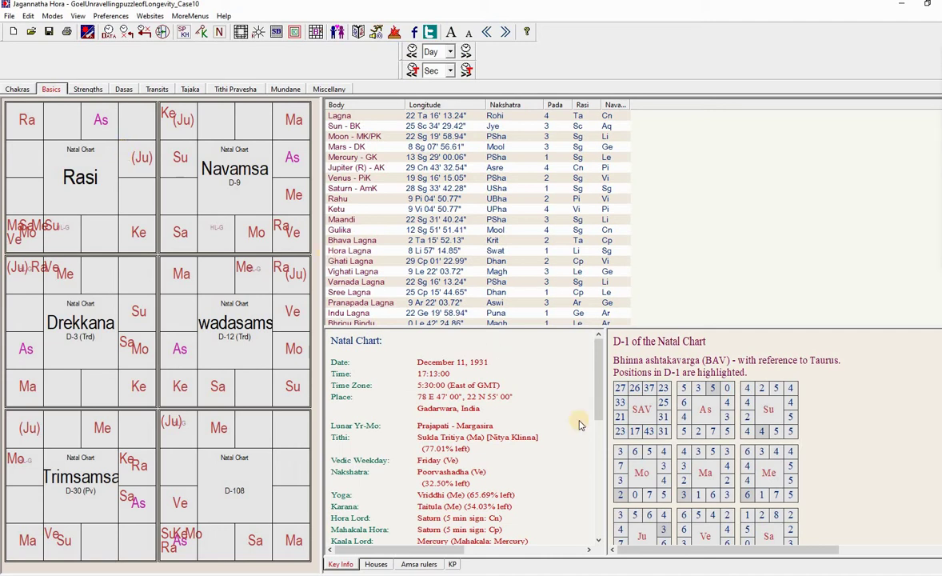
Check the final Hora Lagna degree in H39 of the Excel workbook and return to Jagannatha Hora.
click(459, 523)
click(464, 520)
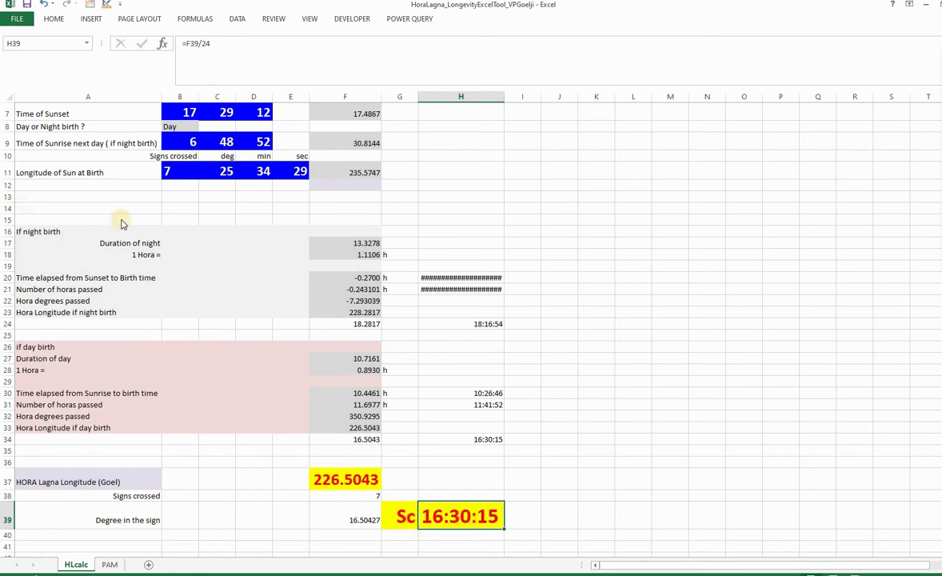
key(alt+Tab)
Define the special point HLG, symbol HL-G, at 16 Deg 30 Min 15 Sec ahead of the beginning of Scorpio.
click(30, 16)
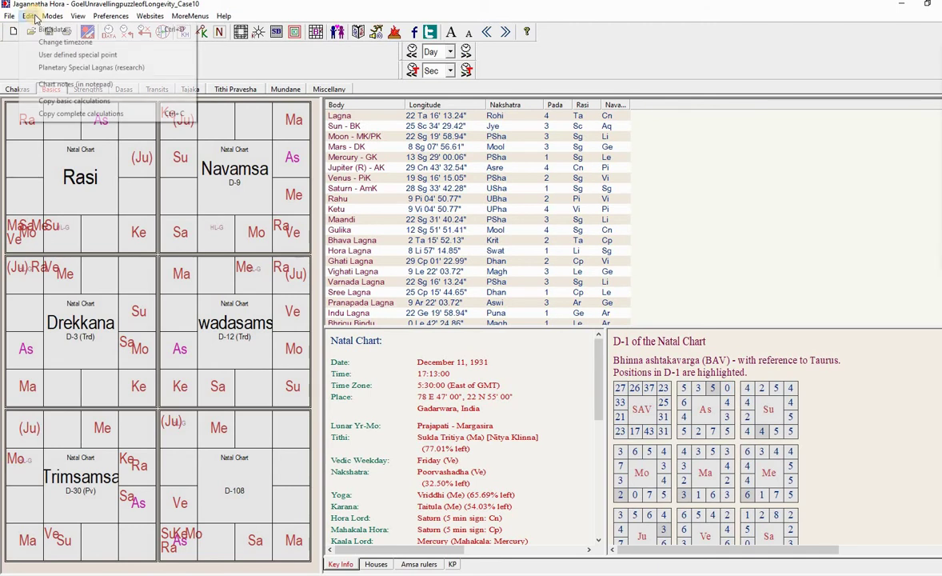
click(40, 59)
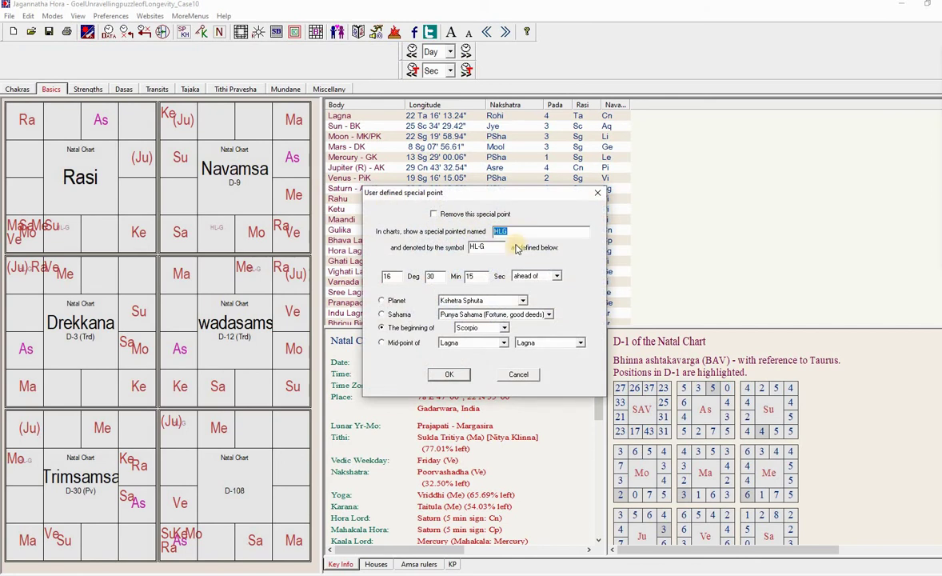
text(HLG)
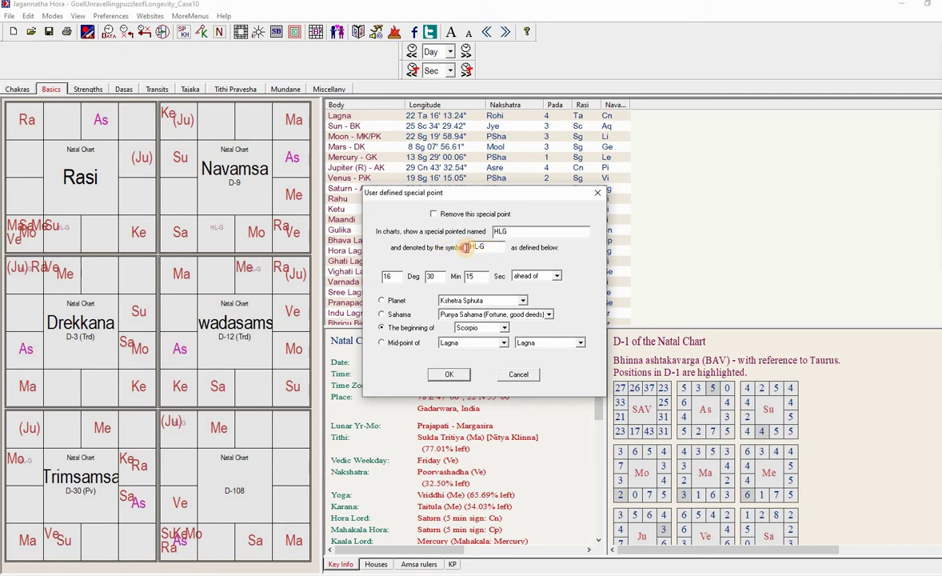
drag(484, 248, 470, 255)
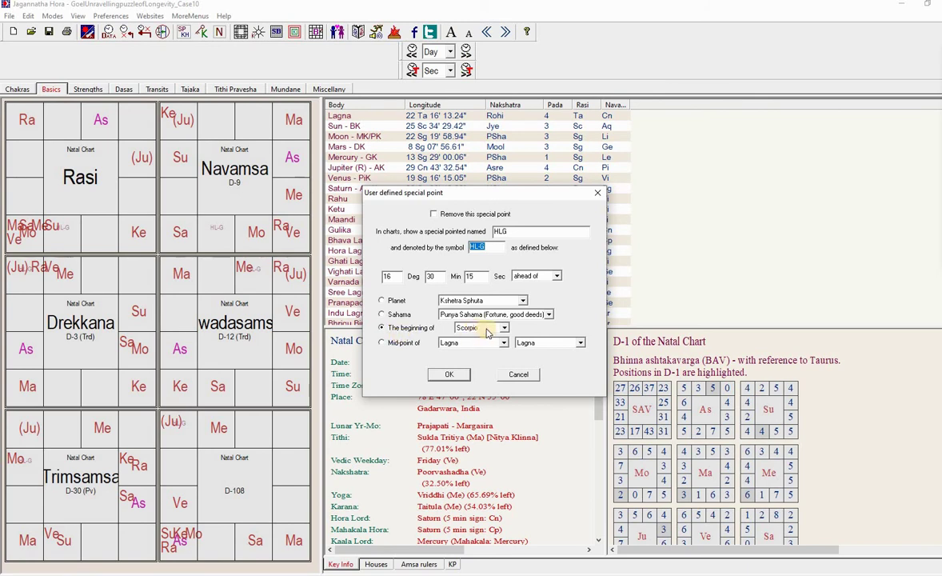
click(446, 375)
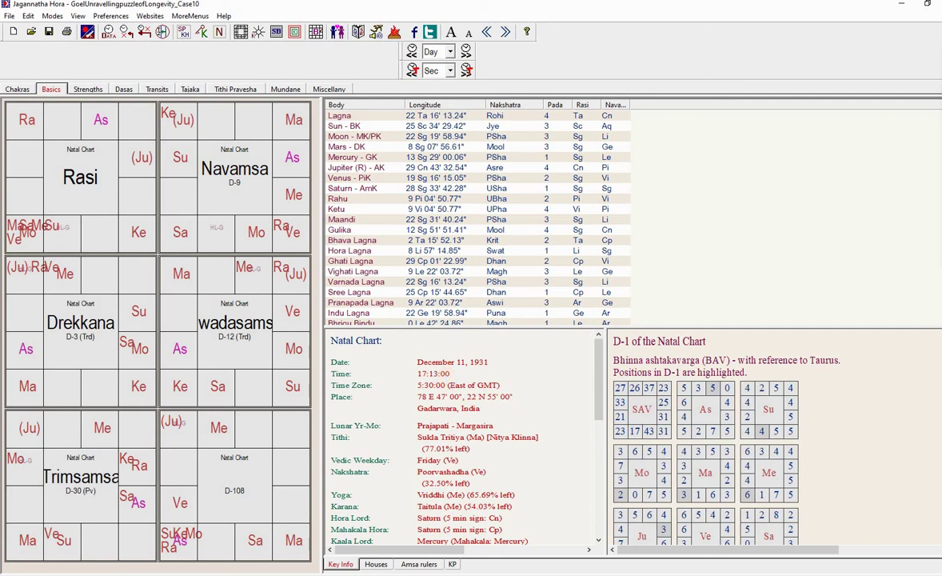
Switch to the Excel workbook, show the PAM sheet and bring the Jagannatha Hora charts alongside it.
click(541, 573)
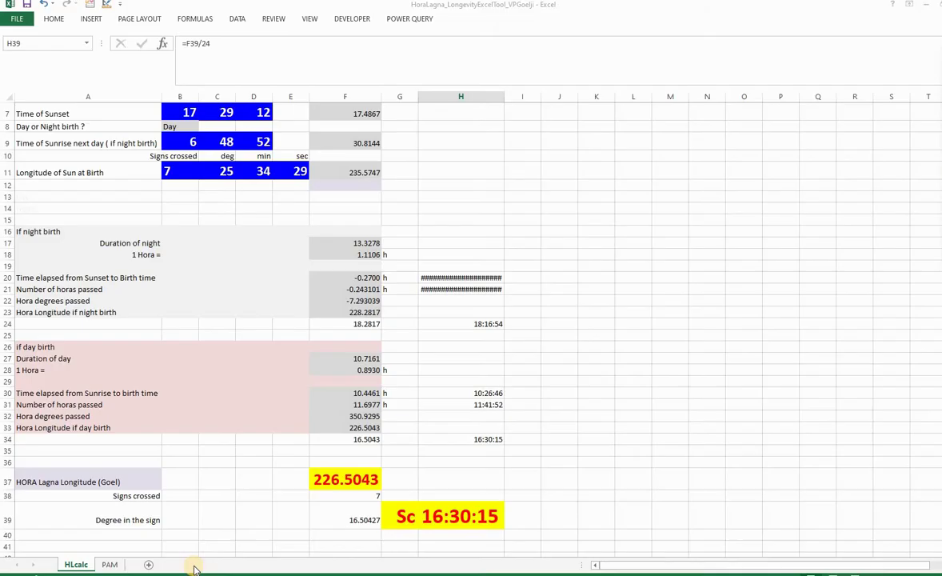
click(109, 565)
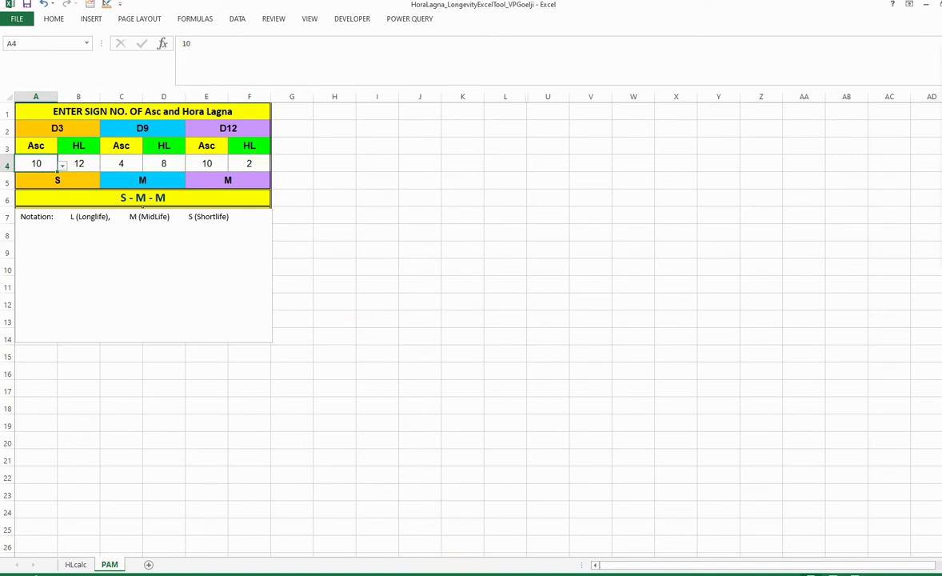
key(alt+Tab)
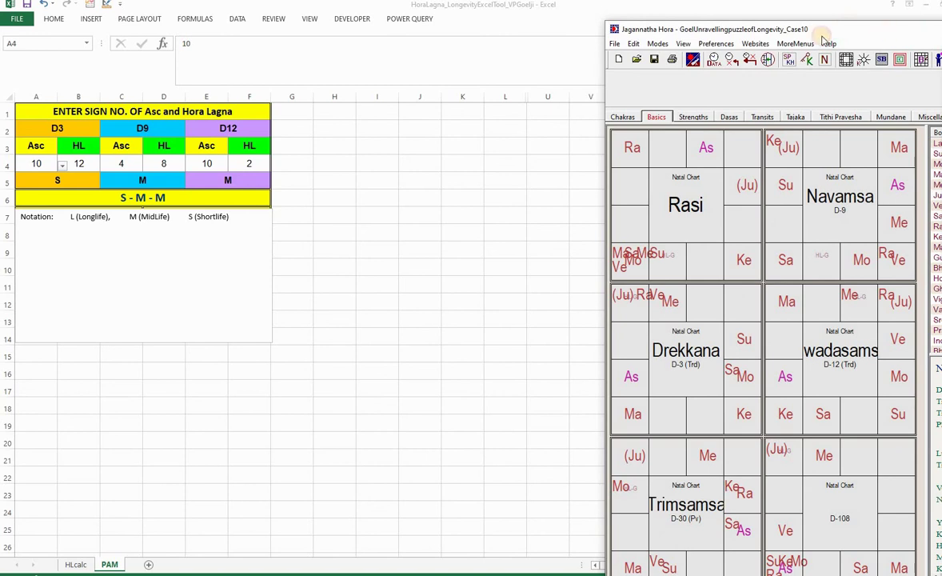
Arrange the Jagannatha Hora charts and the Excel PAM sheet side by side so both are fully visible.
drag(826, 38, 724, 538)
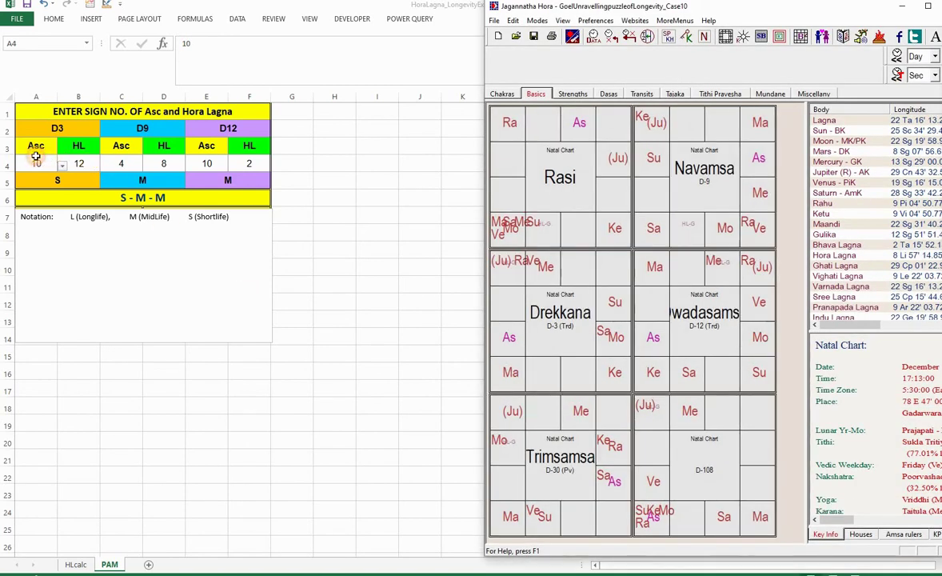
click(36, 157)
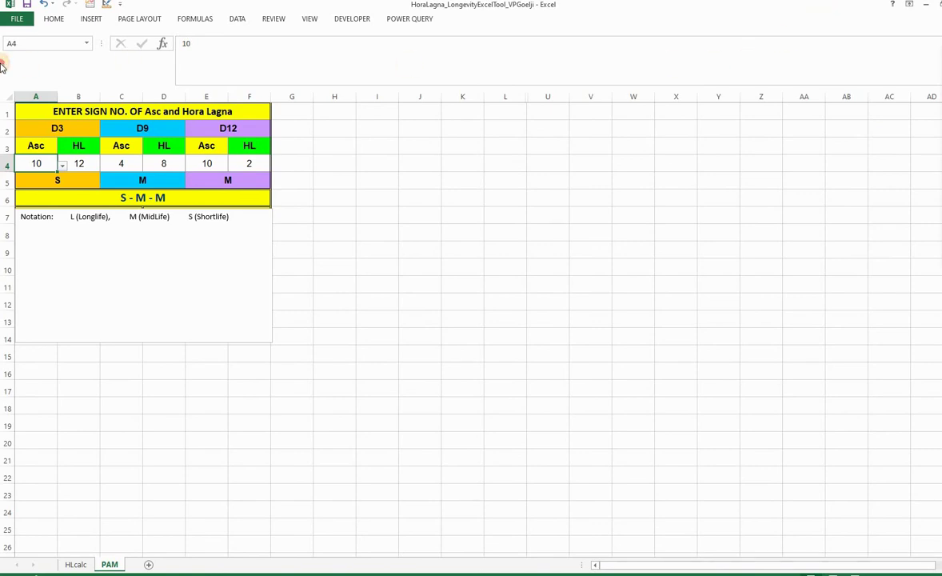
key(super+Left)
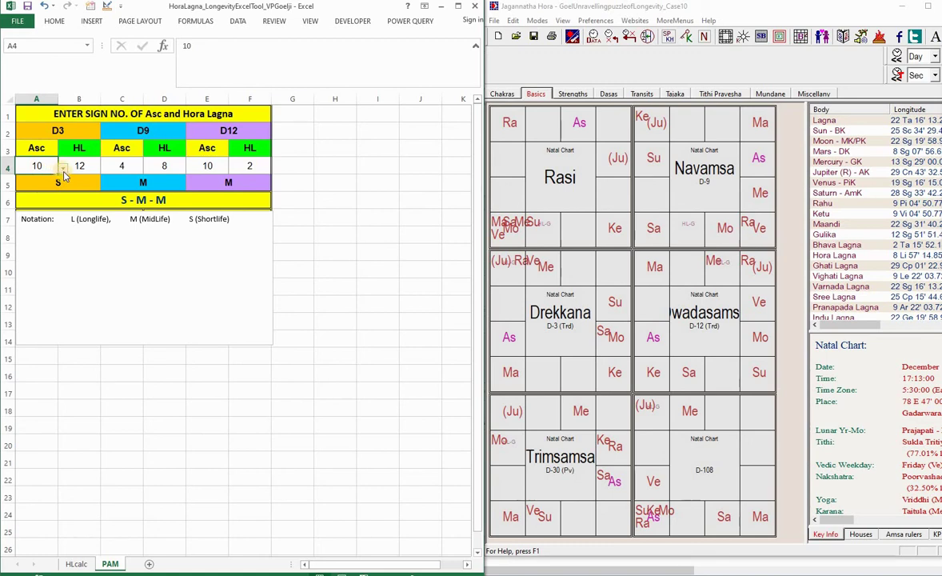
Check the Asc and HL sign numbers for D3, D9 and D12 in A4 through F4 against the divisional charts.
click(63, 168)
key(Escape)
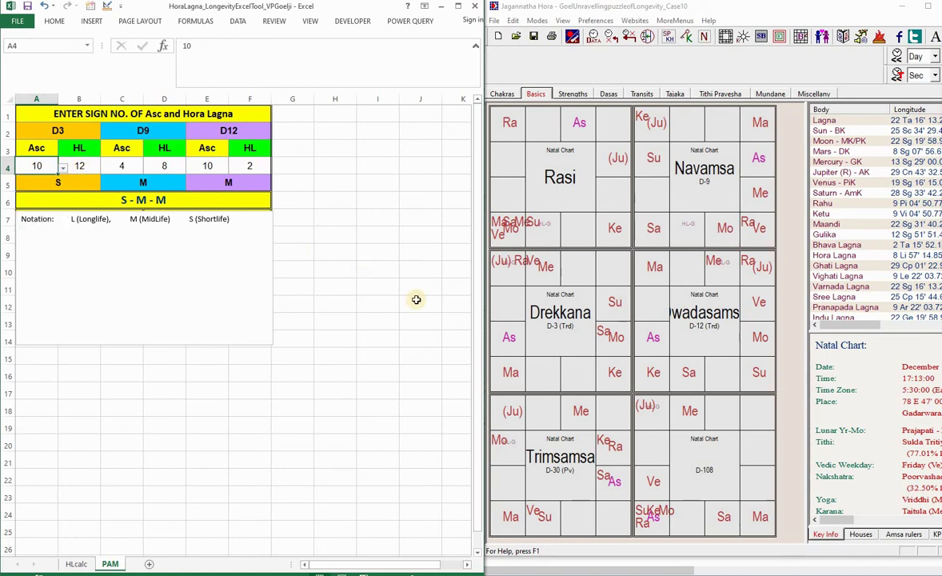
click(71, 166)
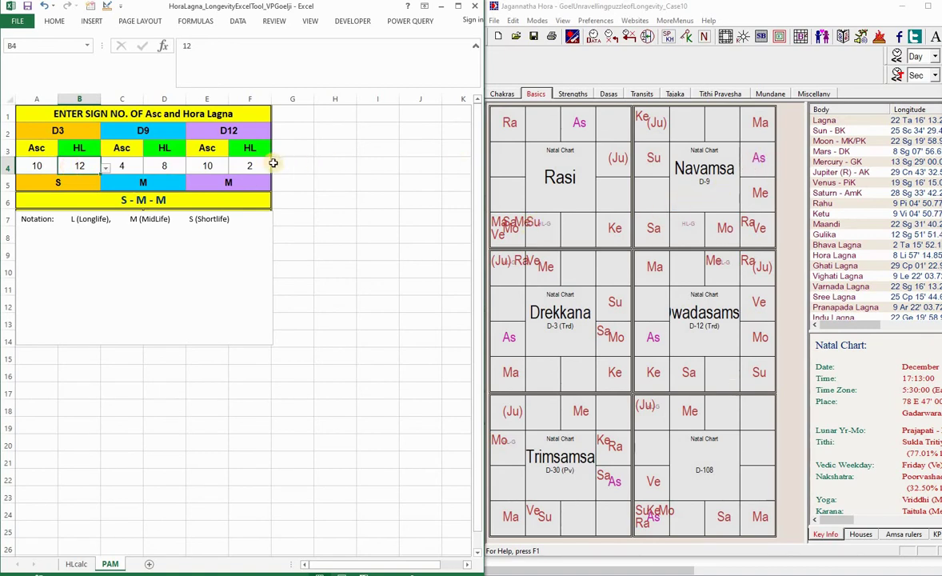
click(133, 168)
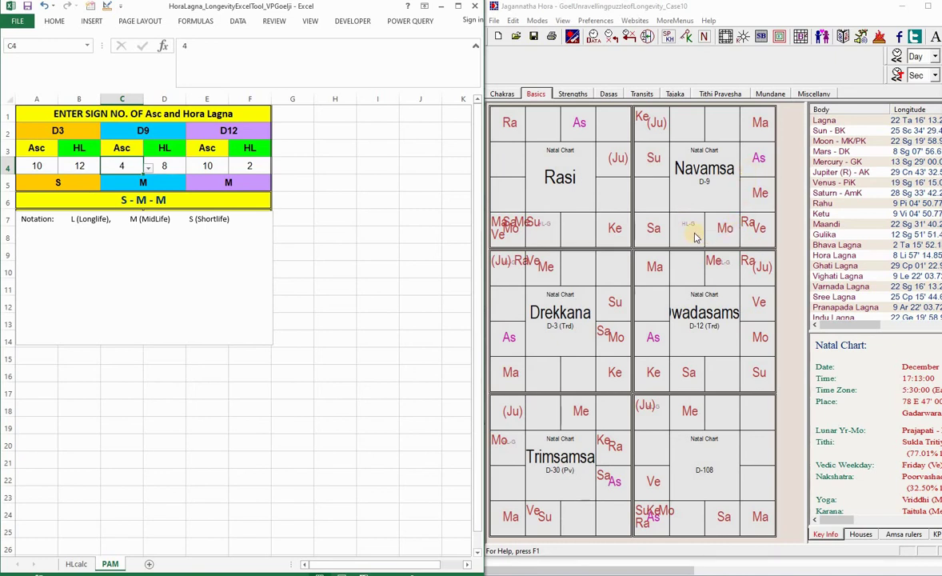
click(175, 165)
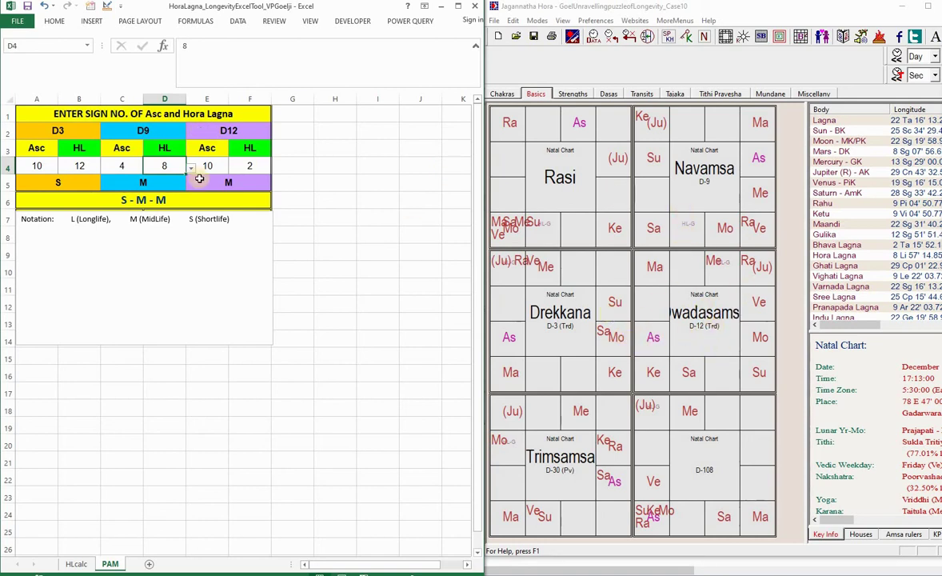
key(Right)
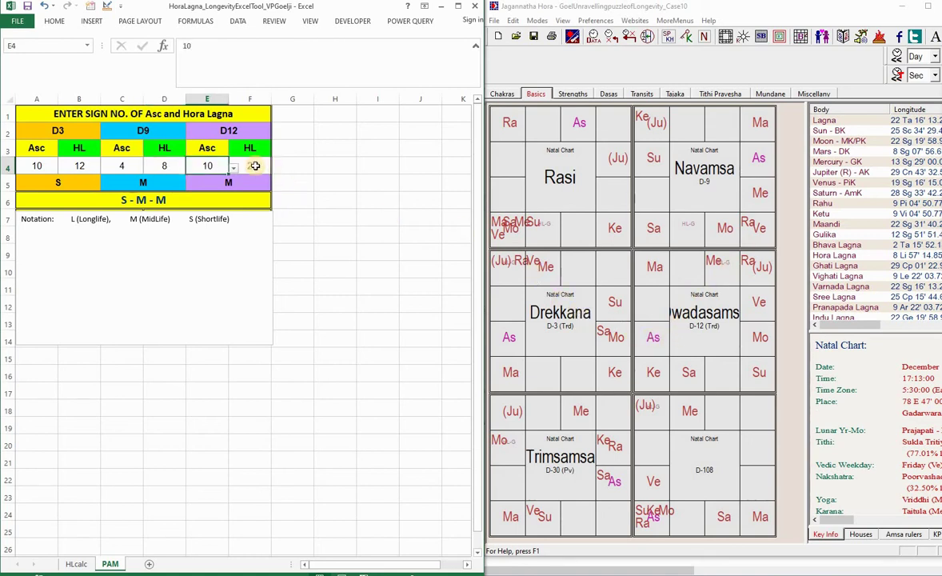
key(Right)
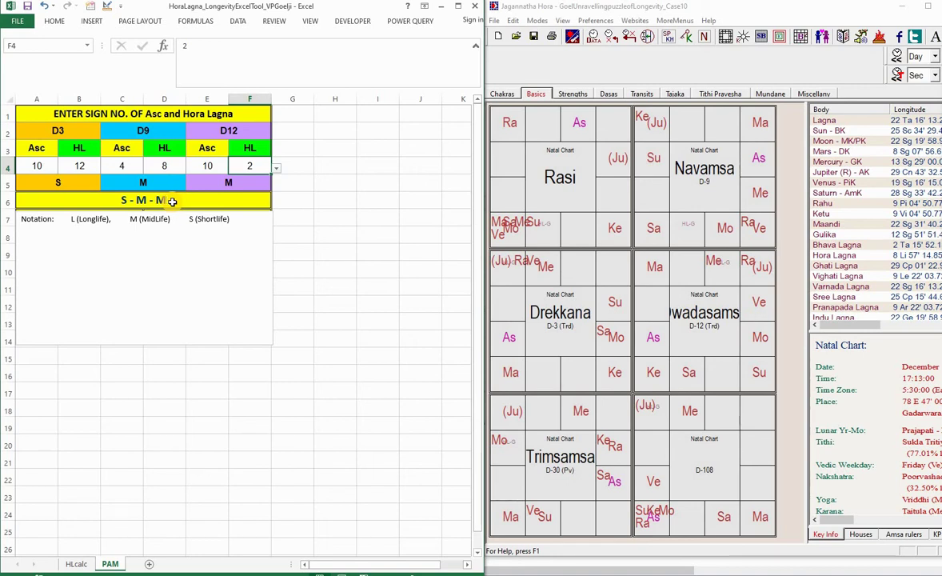
Maximize Jagannatha Hora, show the Shoola dasa periods and check where Shoola dasa is offered among the rasi dasas.
click(928, 8)
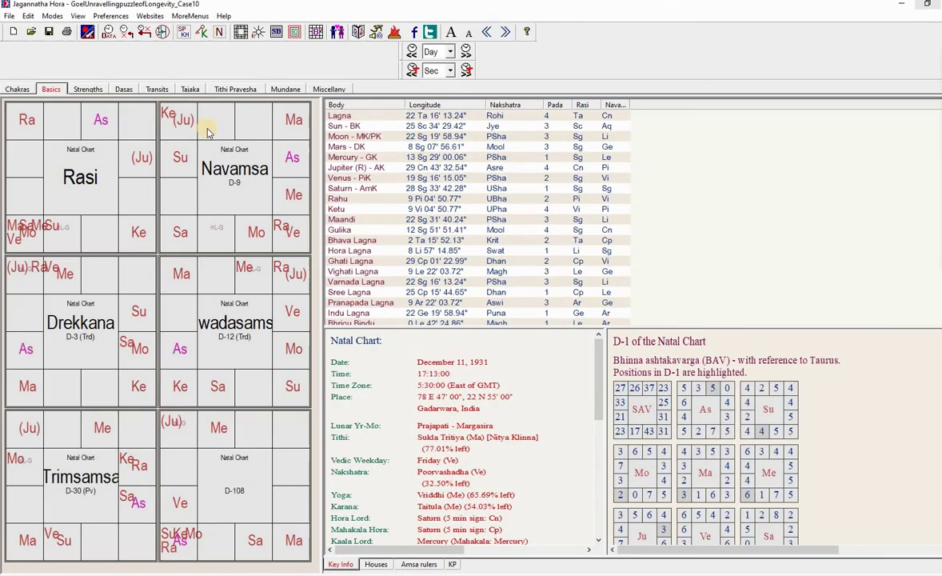
click(124, 90)
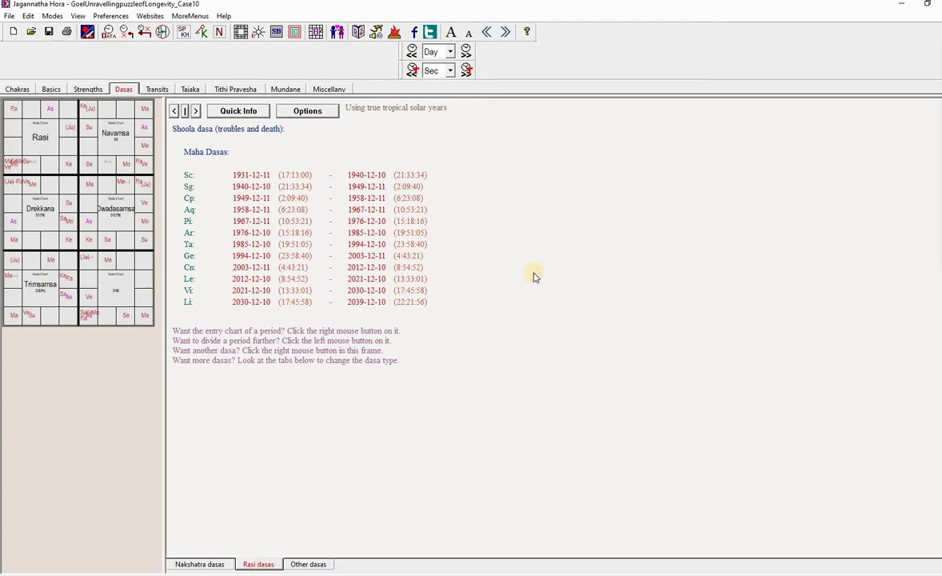
right_click(594, 159)
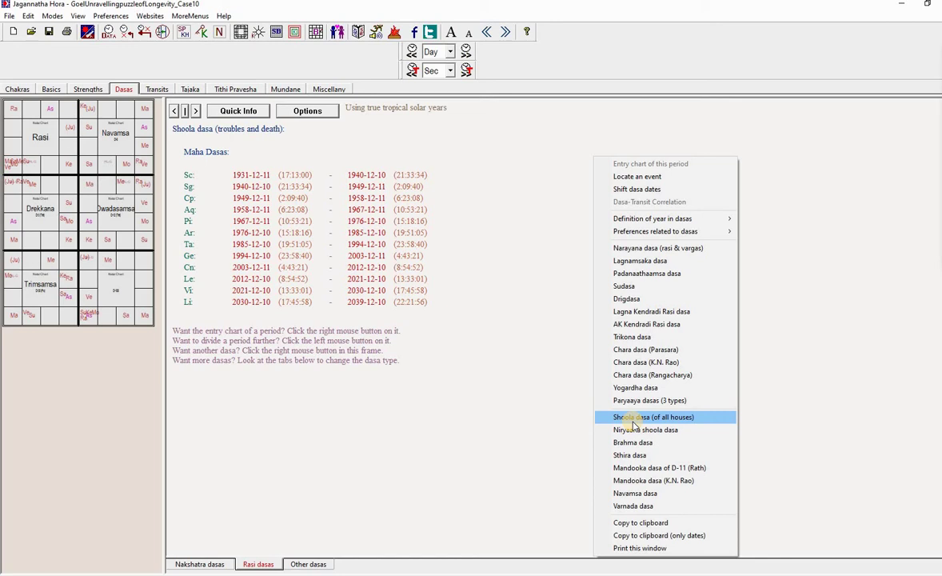
click(528, 352)
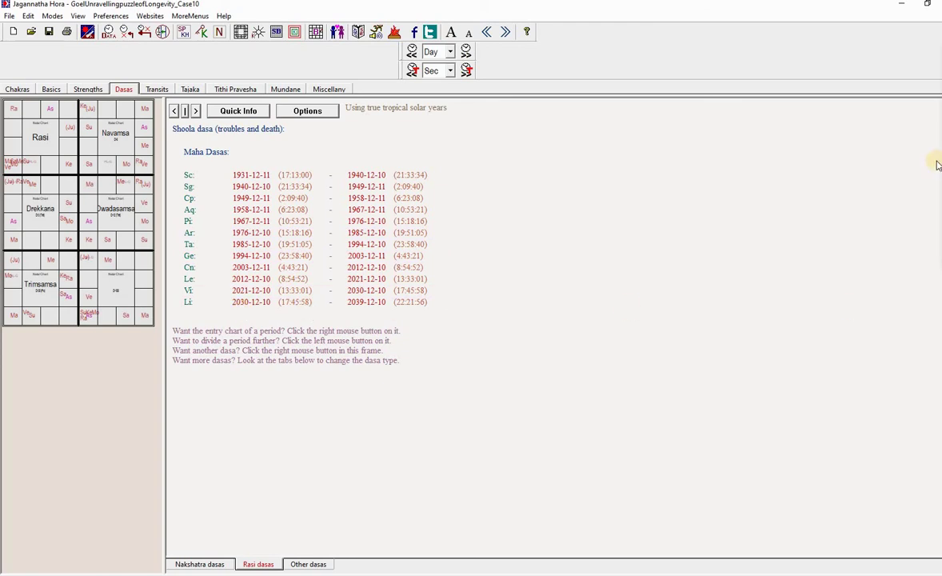
Circle the Shoola maha dasas from Sc to Aq in magenta and those from Pi to Ge in yellow with the annotation pen.
click(902, 88)
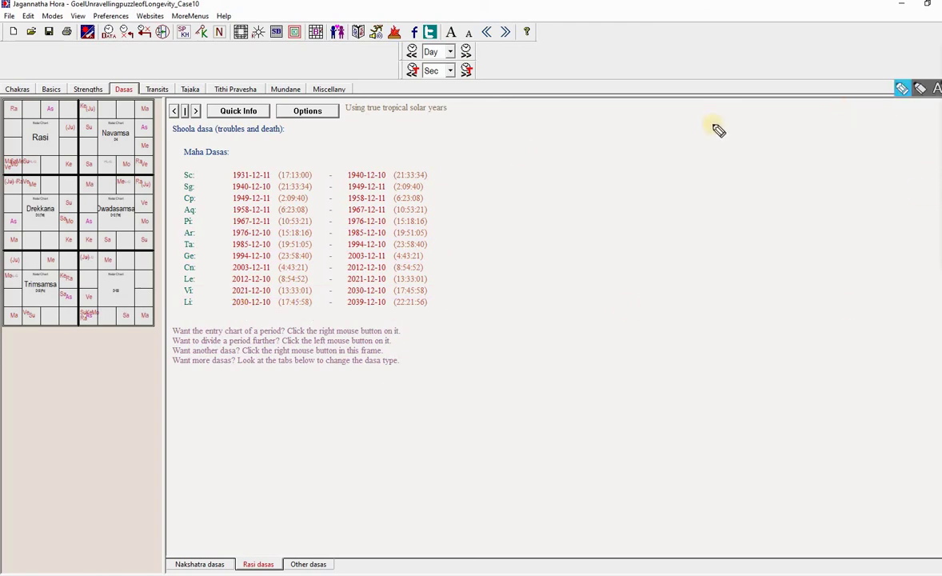
drag(175, 162, 184, 212)
mouse_move(240, 218)
mouse_down()
mouse_move(430, 210)
mouse_move(431, 176)
mouse_move(263, 156)
mouse_move(183, 158)
mouse_move(178, 167)
mouse_up()
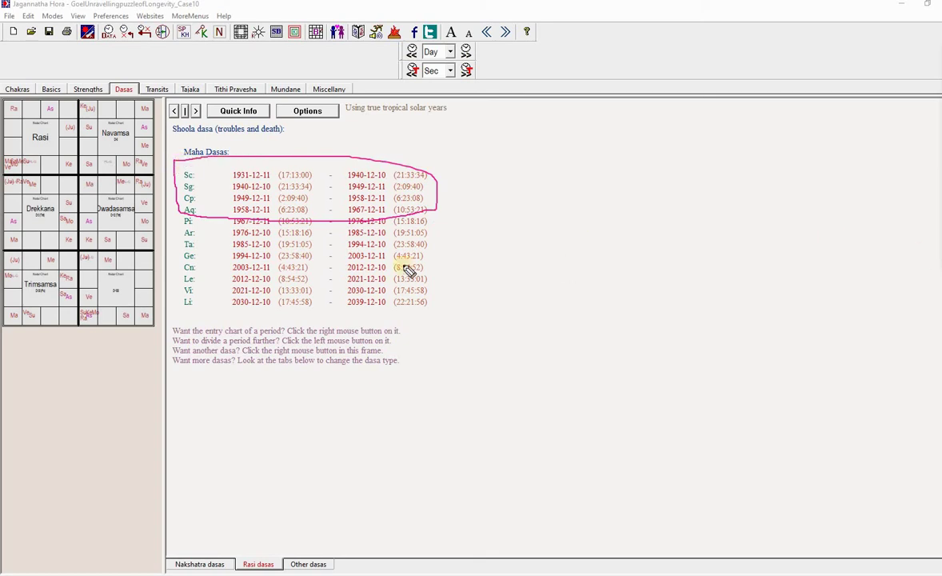
mouse_move(176, 222)
mouse_down()
mouse_move(187, 260)
mouse_move(439, 262)
mouse_move(439, 213)
mouse_move(175, 215)
mouse_up()
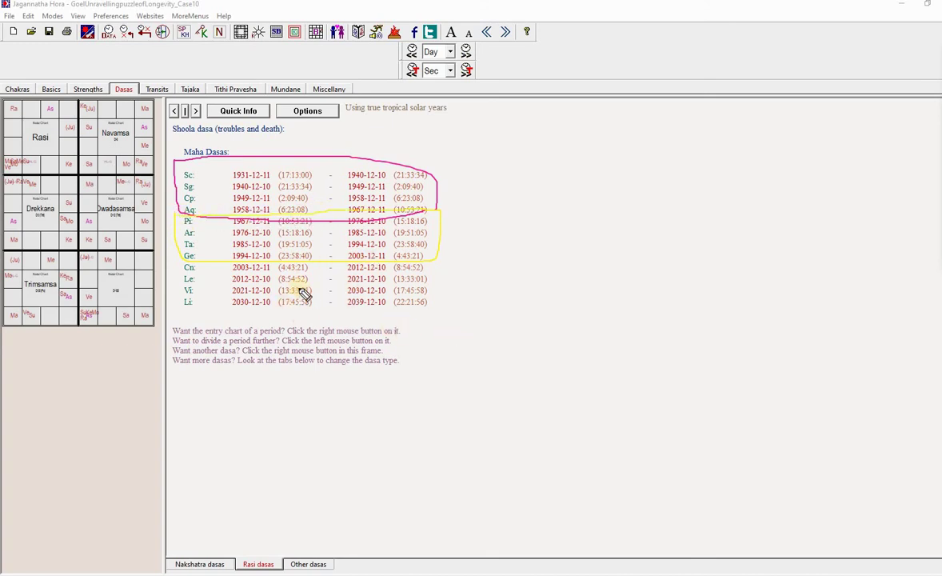